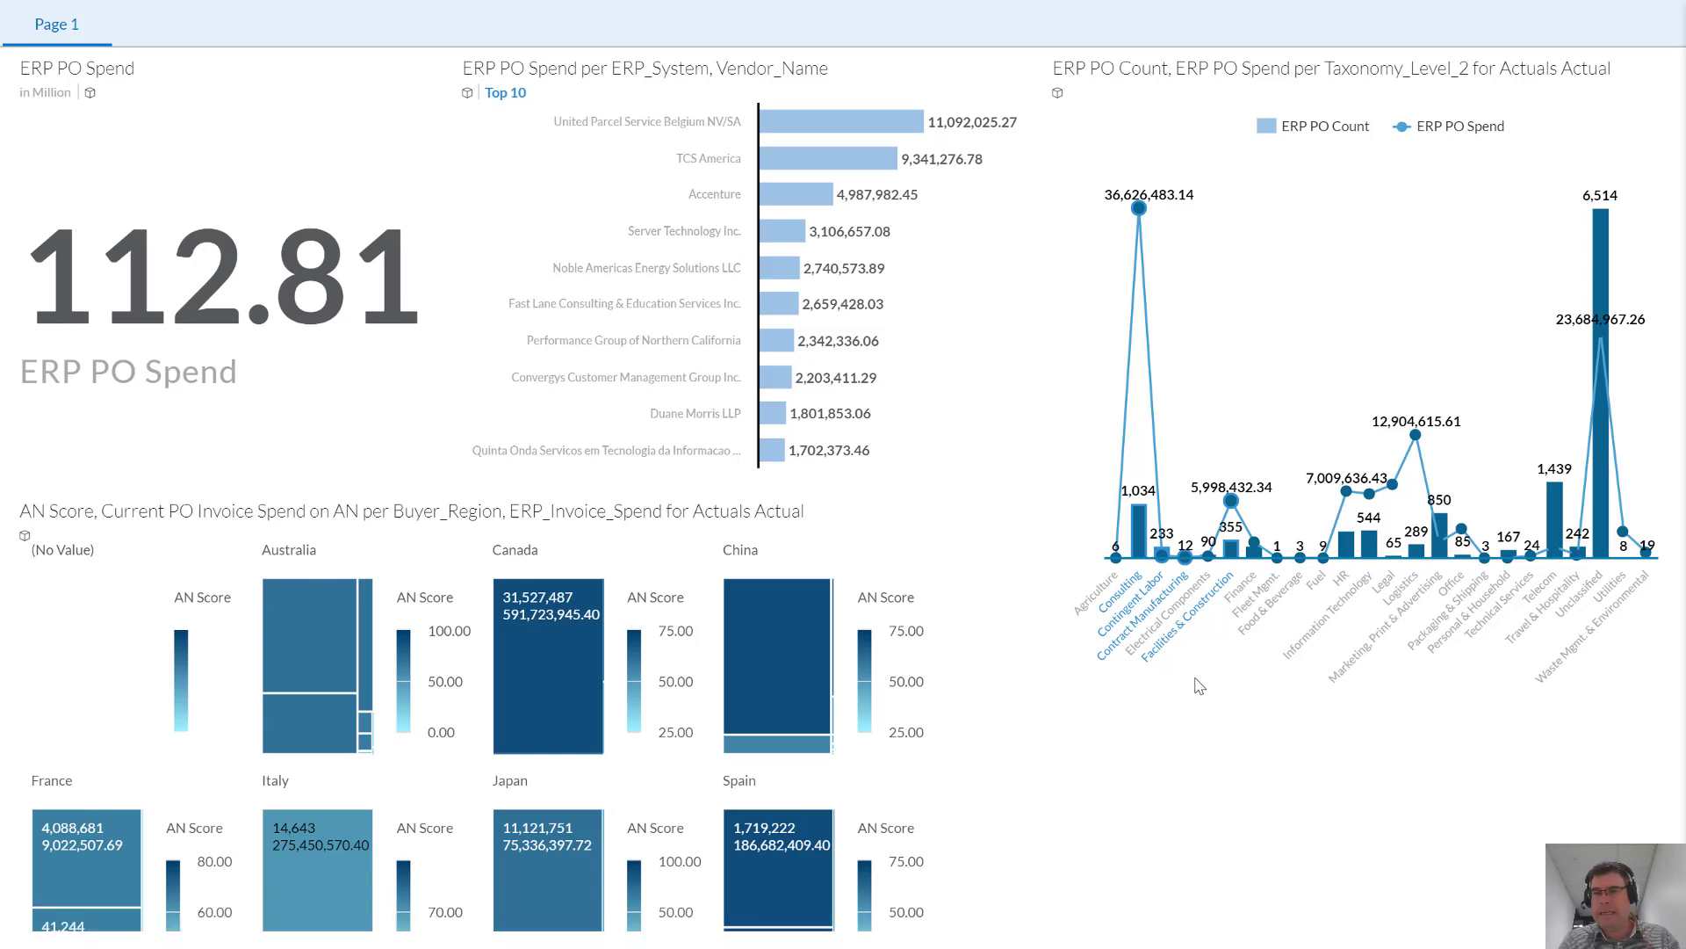
Step: Deselect the highlighted categories in the ERP PO Count and Spend per Taxonomy_Level_2 chart
{"action": "left_click", "coordinate": [1451, 307]}
Step: Expand the taxonomy PO chart to fullscreen and exclude the Unclassified bar
{"action": "mouse_move", "coordinate": [1560, 215]}
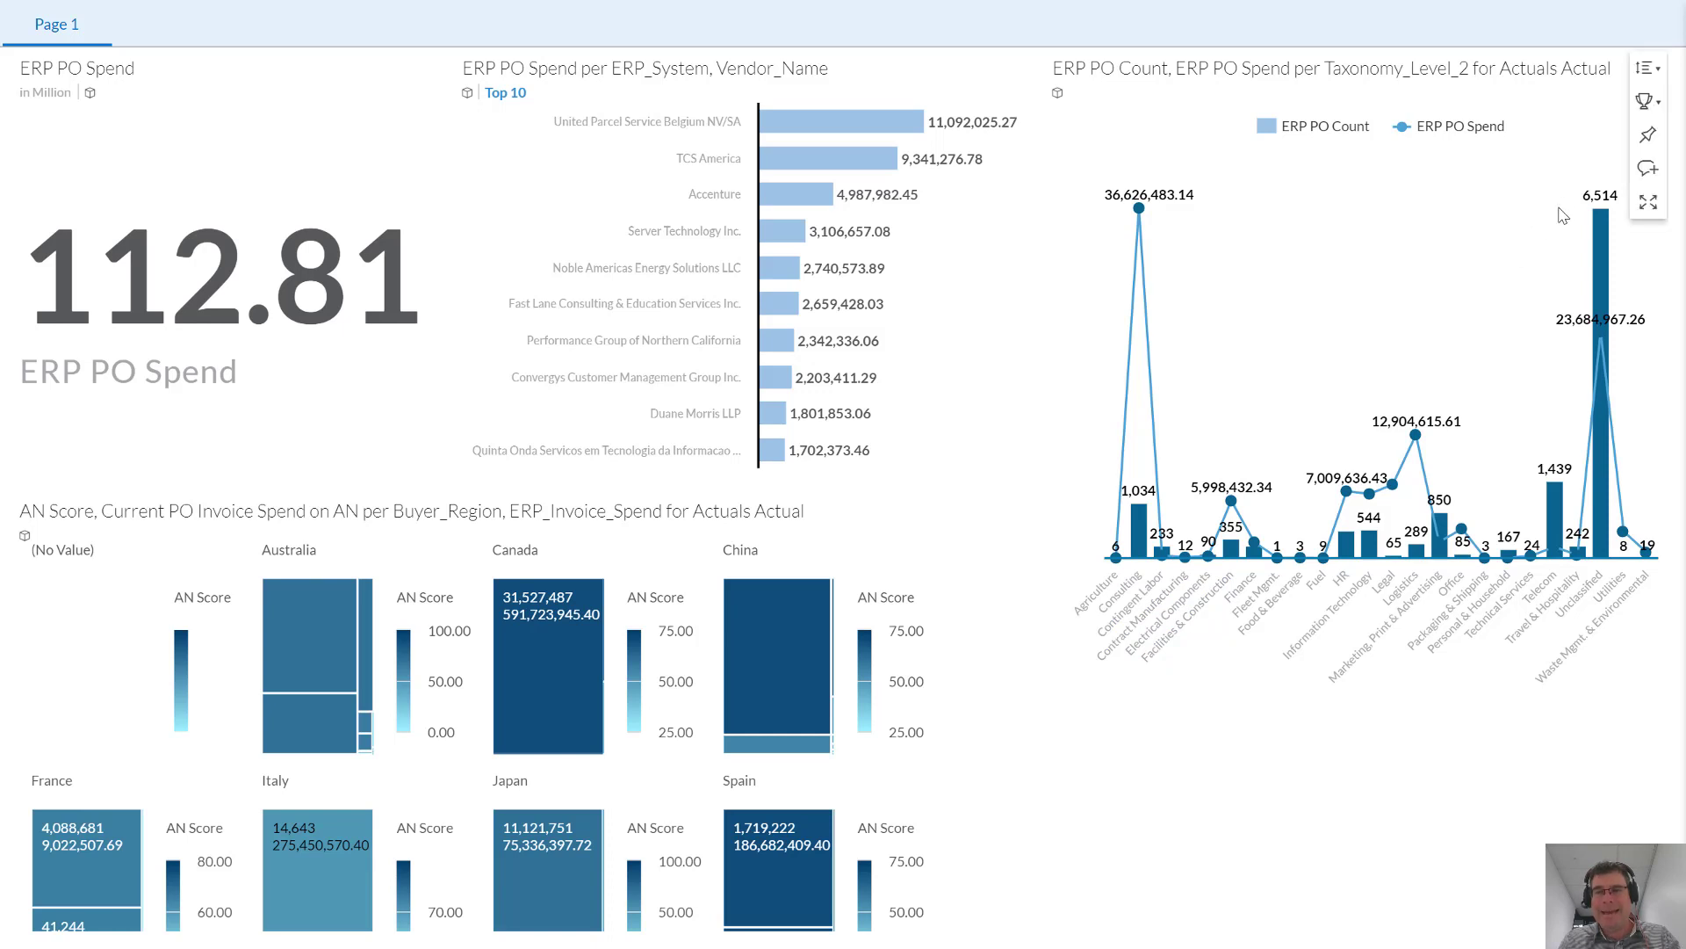
{"action": "left_click", "coordinate": [1651, 211]}
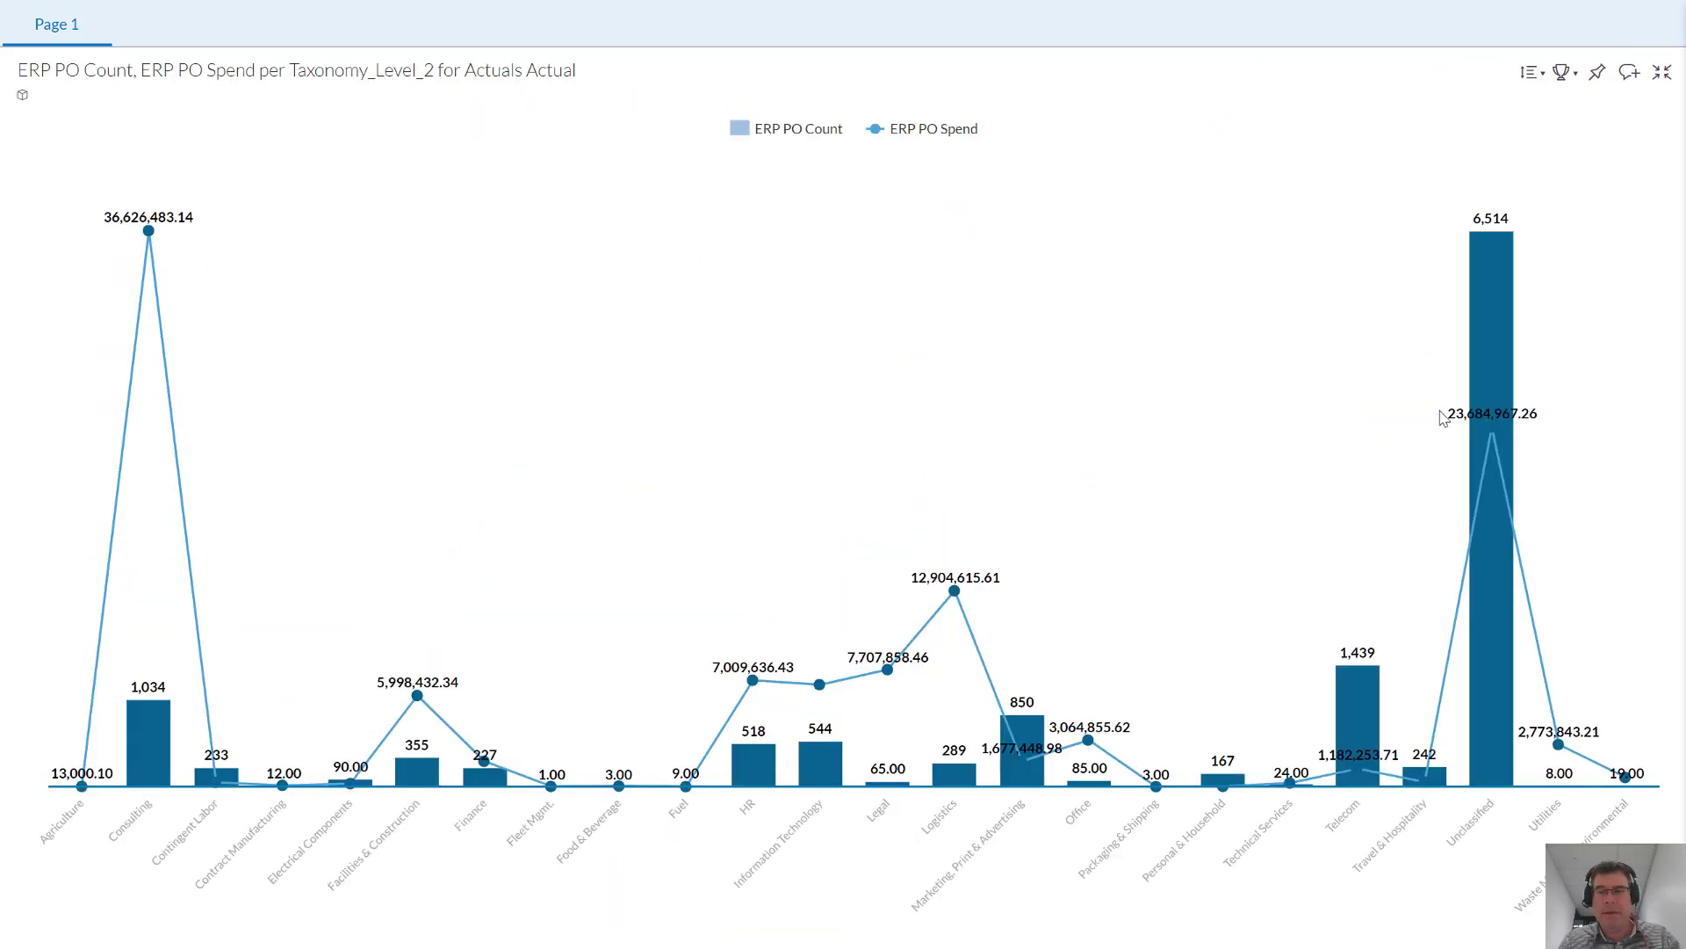
{"action": "left_click", "coordinate": [1491, 361]}
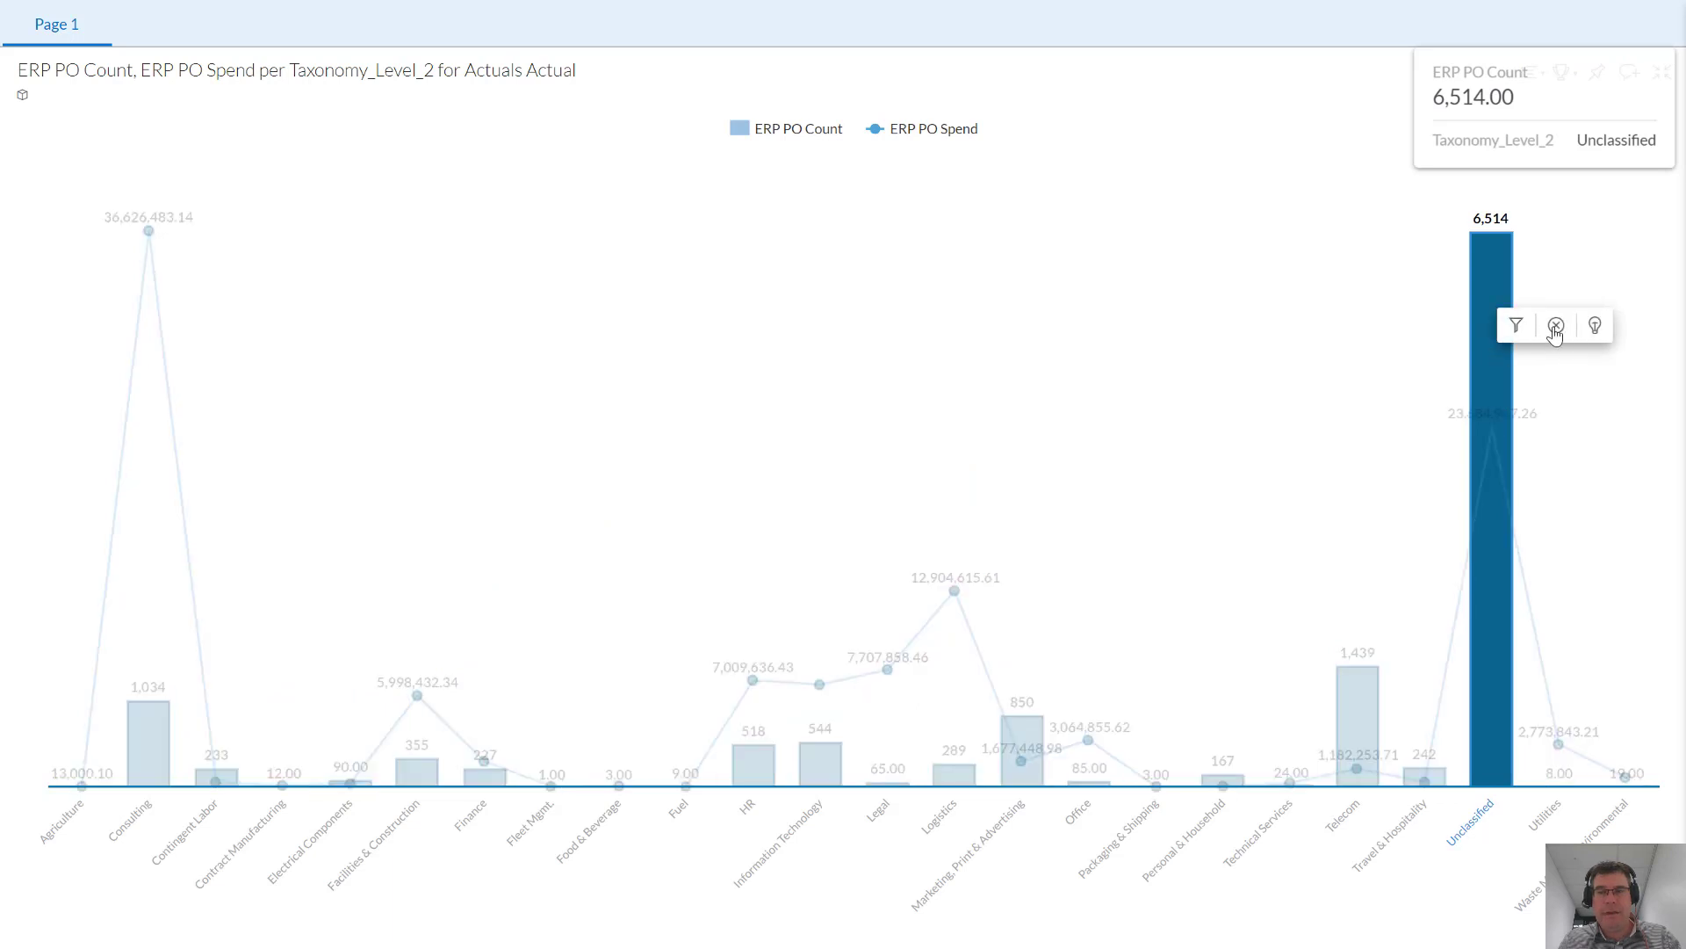
{"action": "left_click", "coordinate": [1564, 332]}
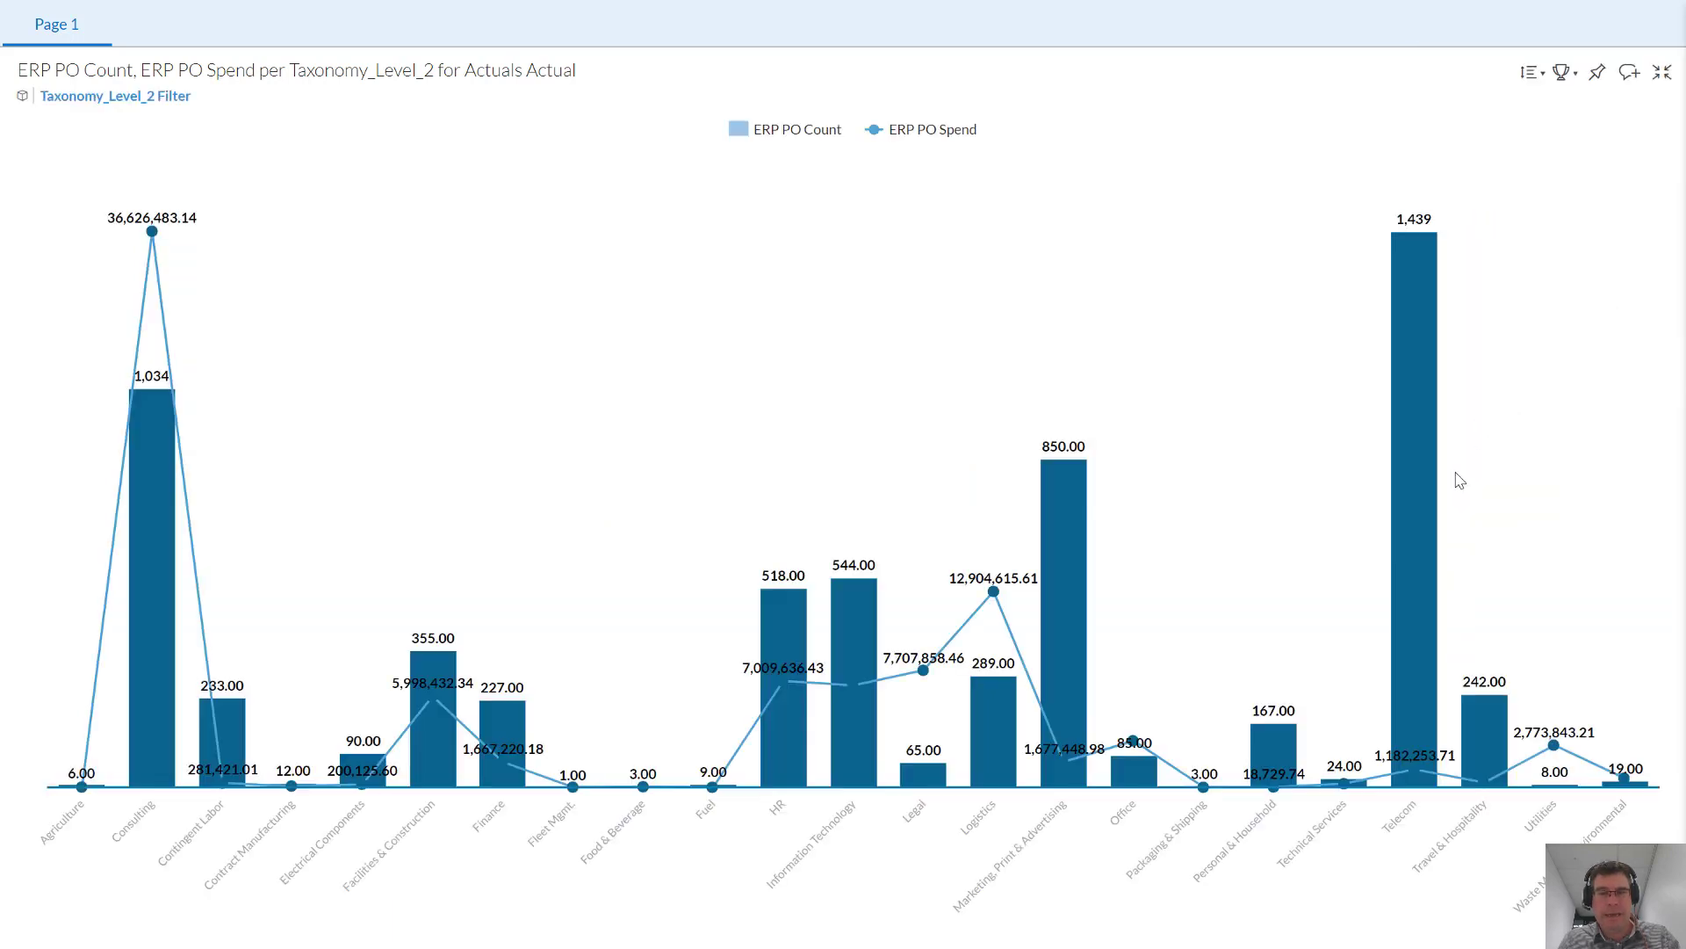
Step: Filter the chart to Telecom only (ERP PO Count 1,439) and select its bar for insights
{"action": "left_click", "coordinate": [1412, 538]}
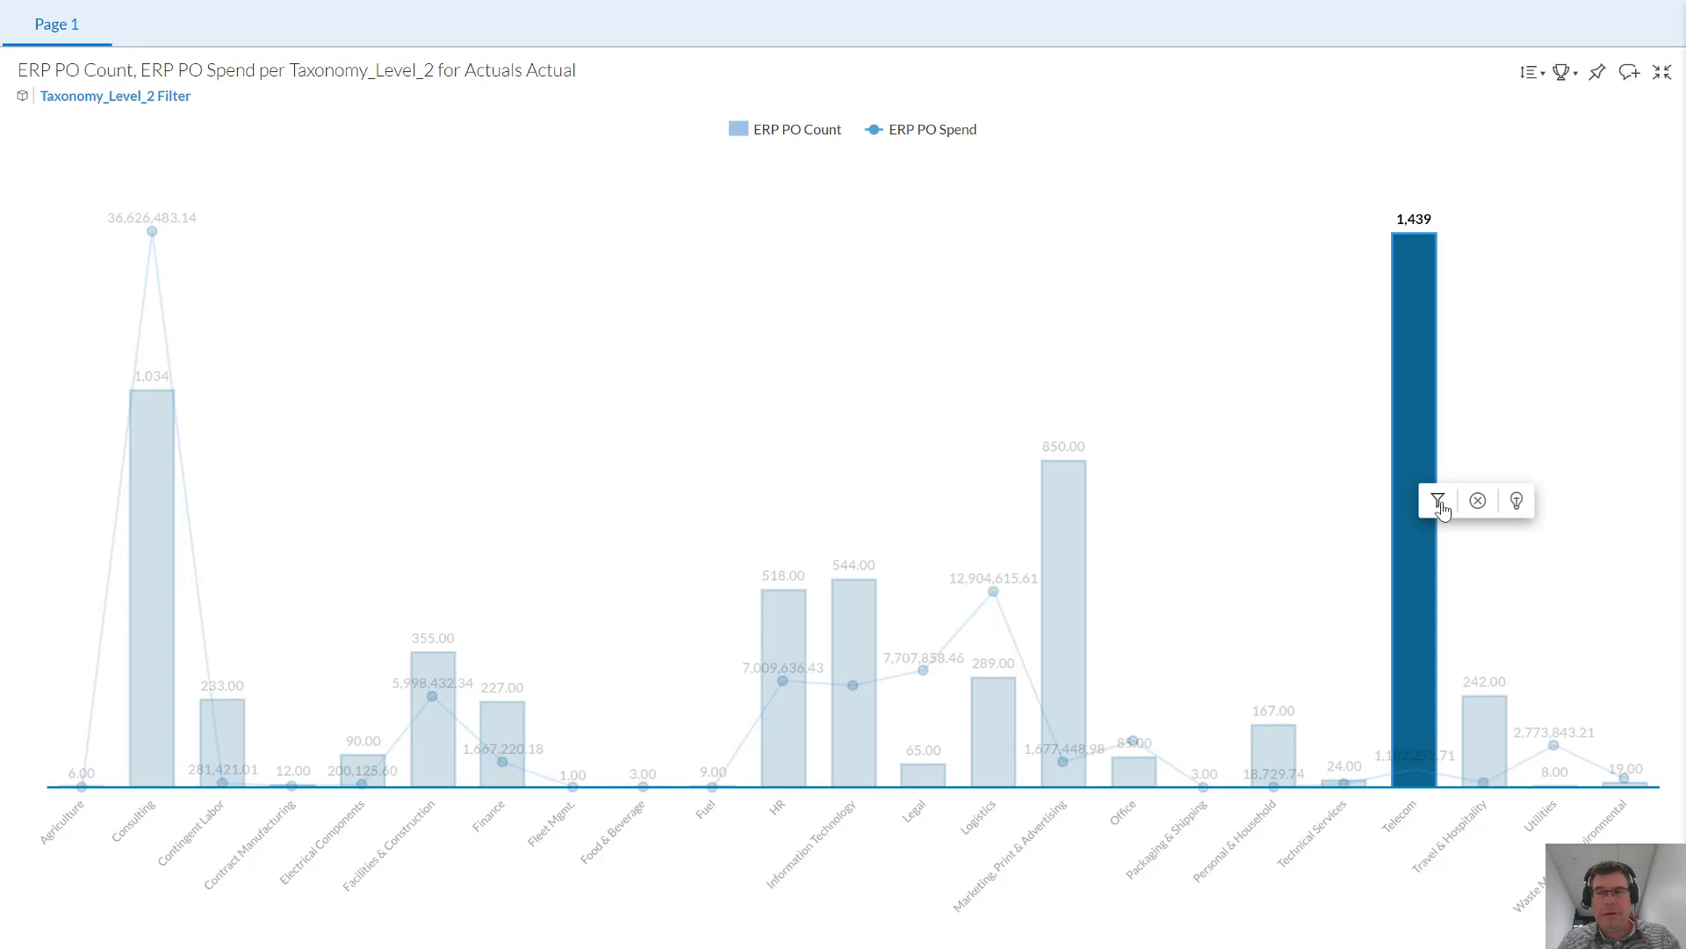
{"action": "left_click", "coordinate": [1435, 502]}
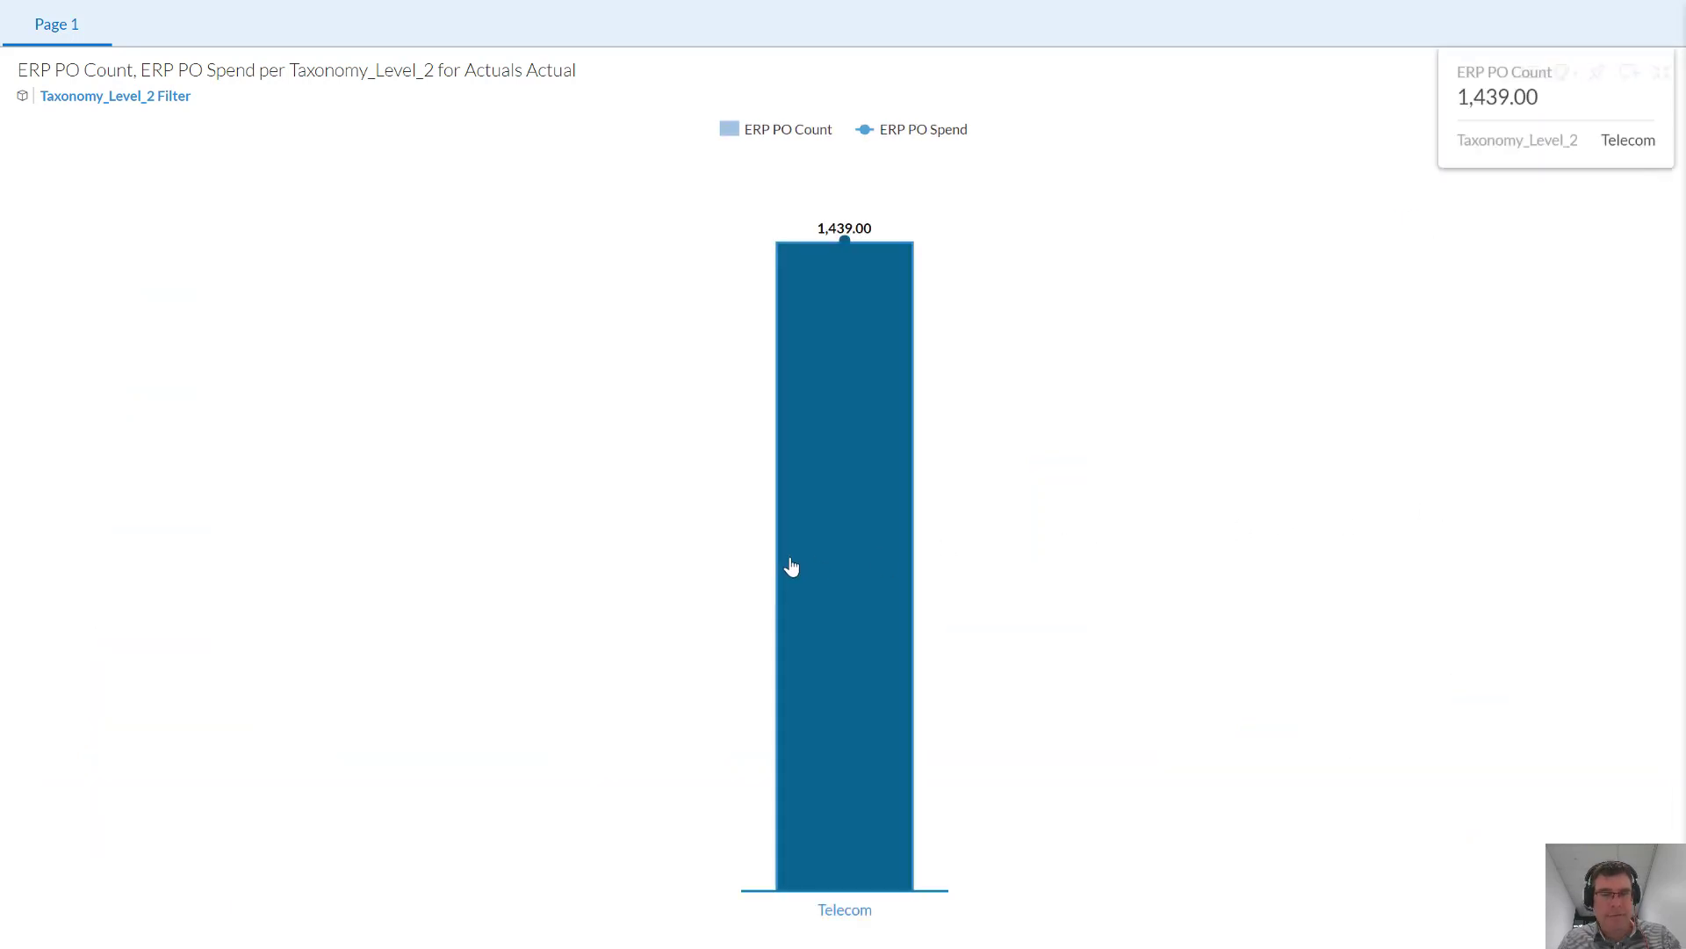
{"action": "left_click", "coordinate": [796, 561]}
{"action": "left_click", "coordinate": [911, 533]}
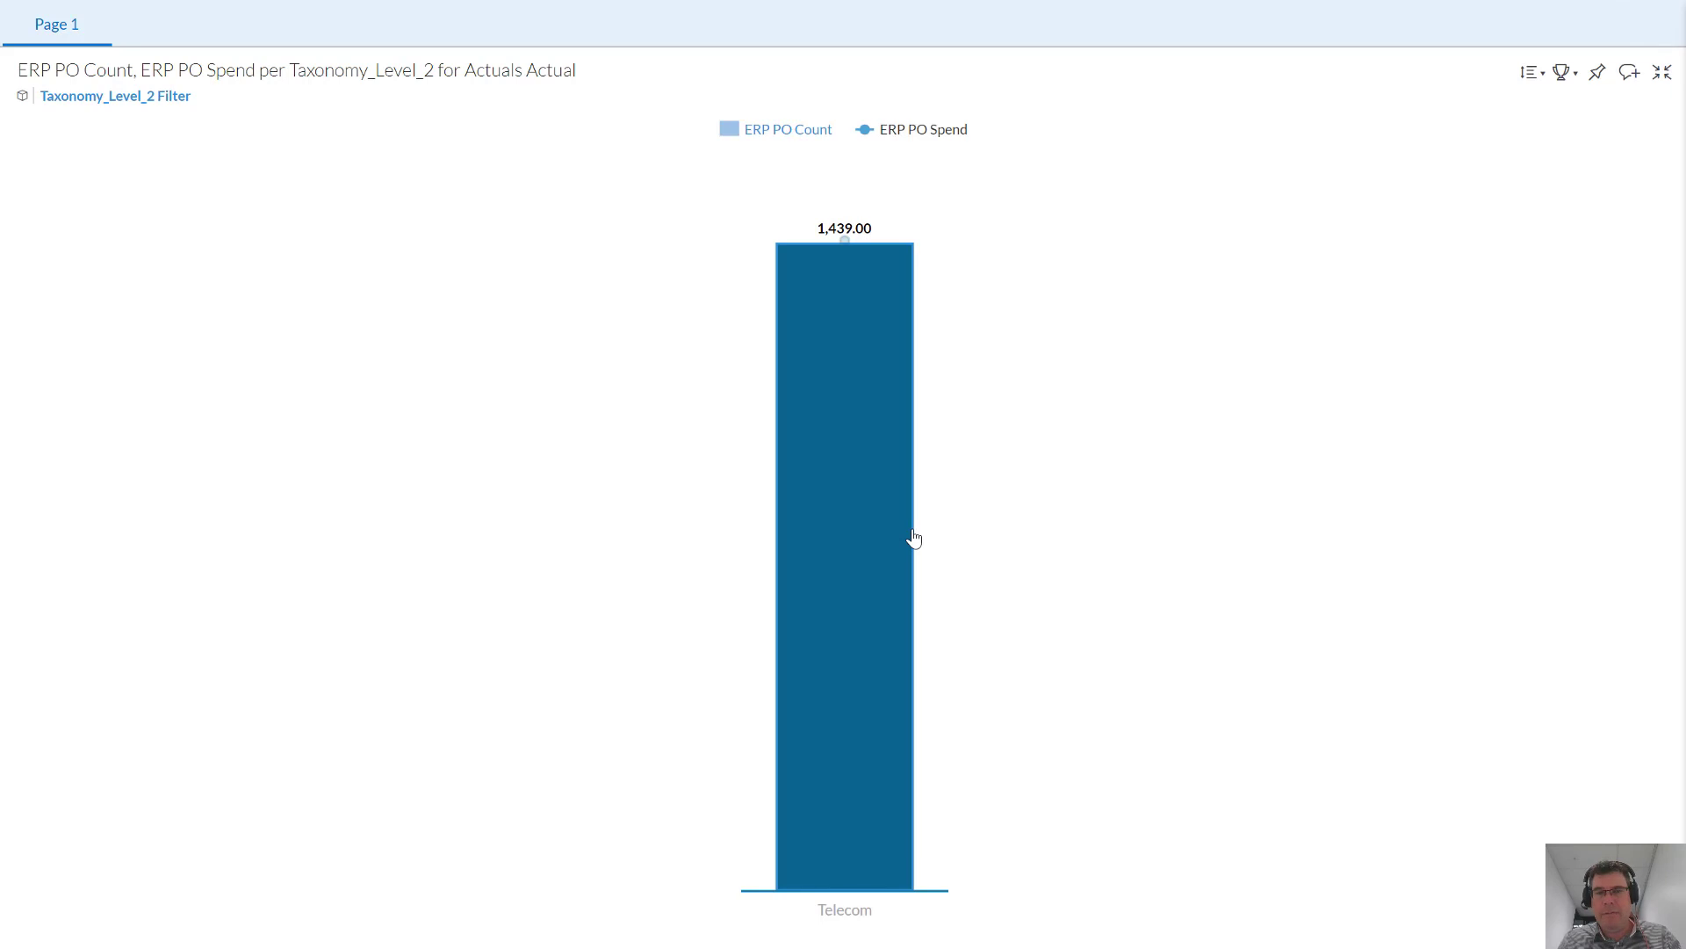
{"action": "mouse_move", "coordinate": [872, 553]}
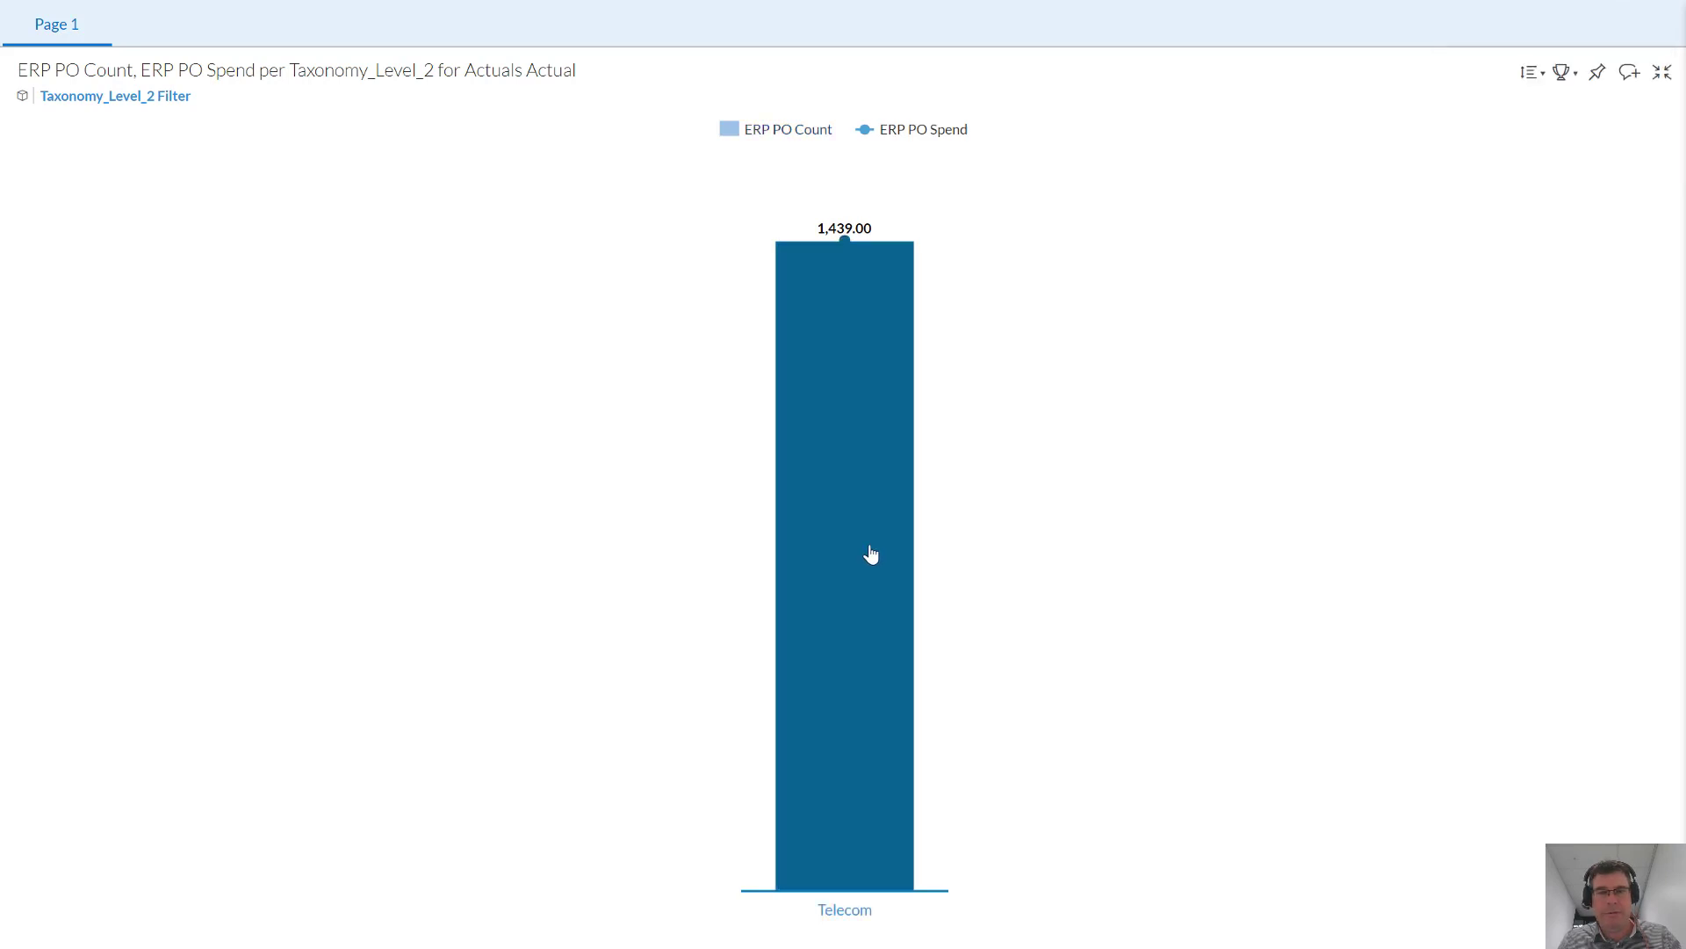
{"action": "right_click", "coordinate": [872, 553]}
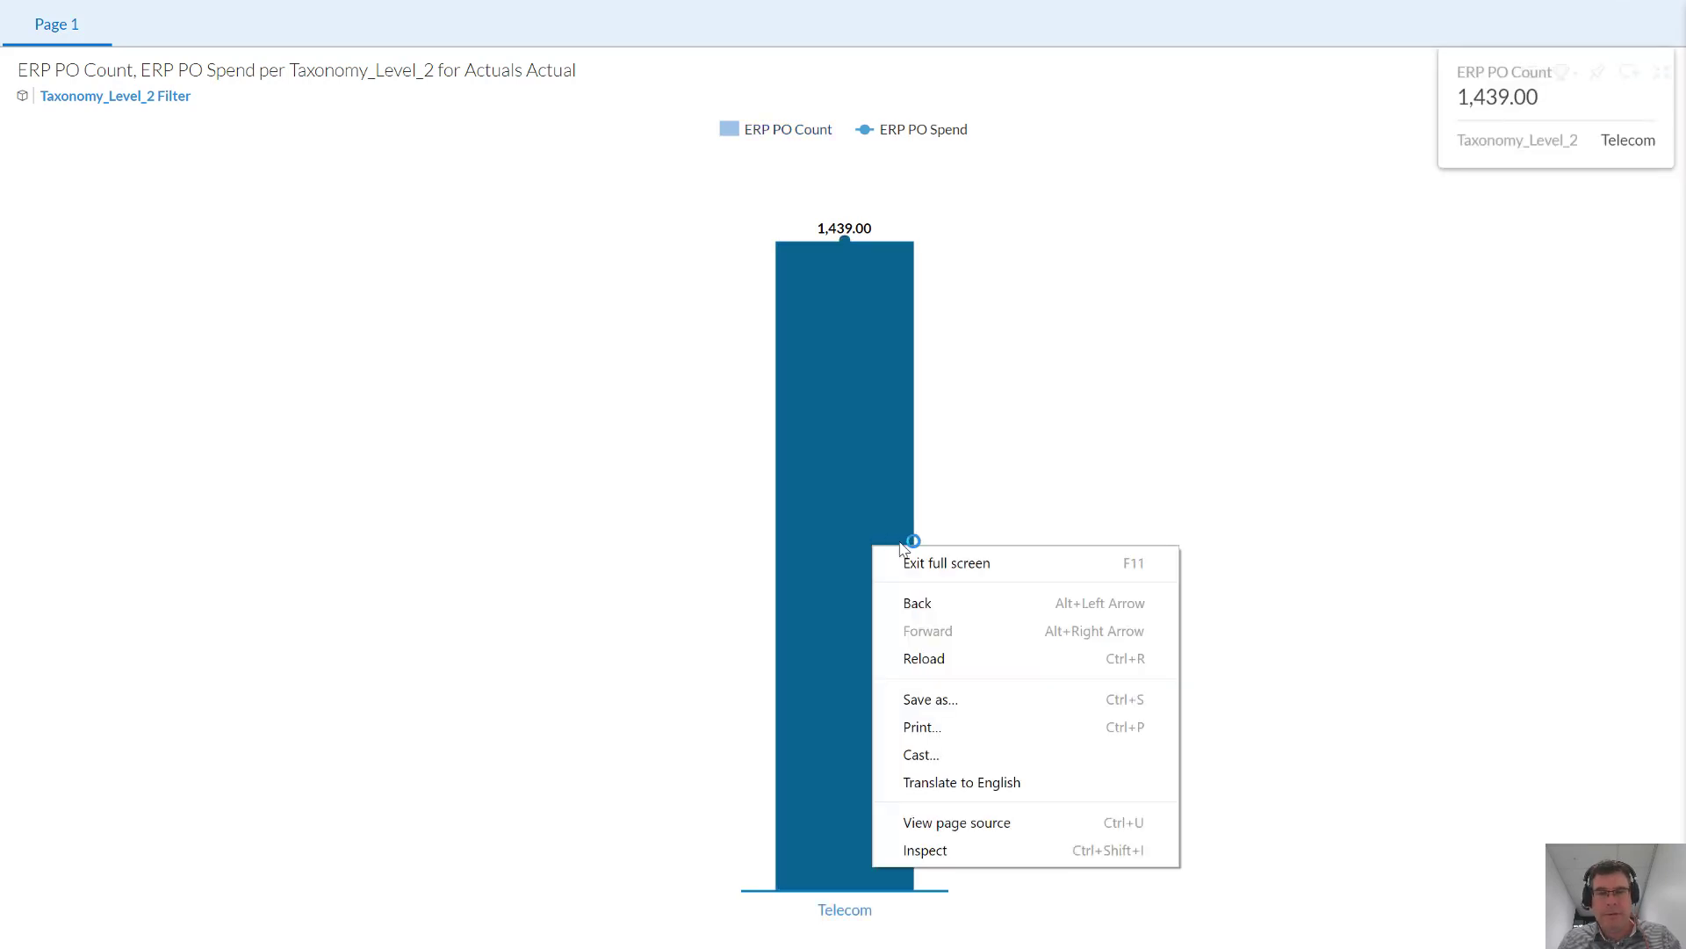
Step: View Smart Insights for the Telecom PO count, then close the panel
{"action": "left_click", "coordinate": [847, 493]}
{"action": "left_click", "coordinate": [858, 492]}
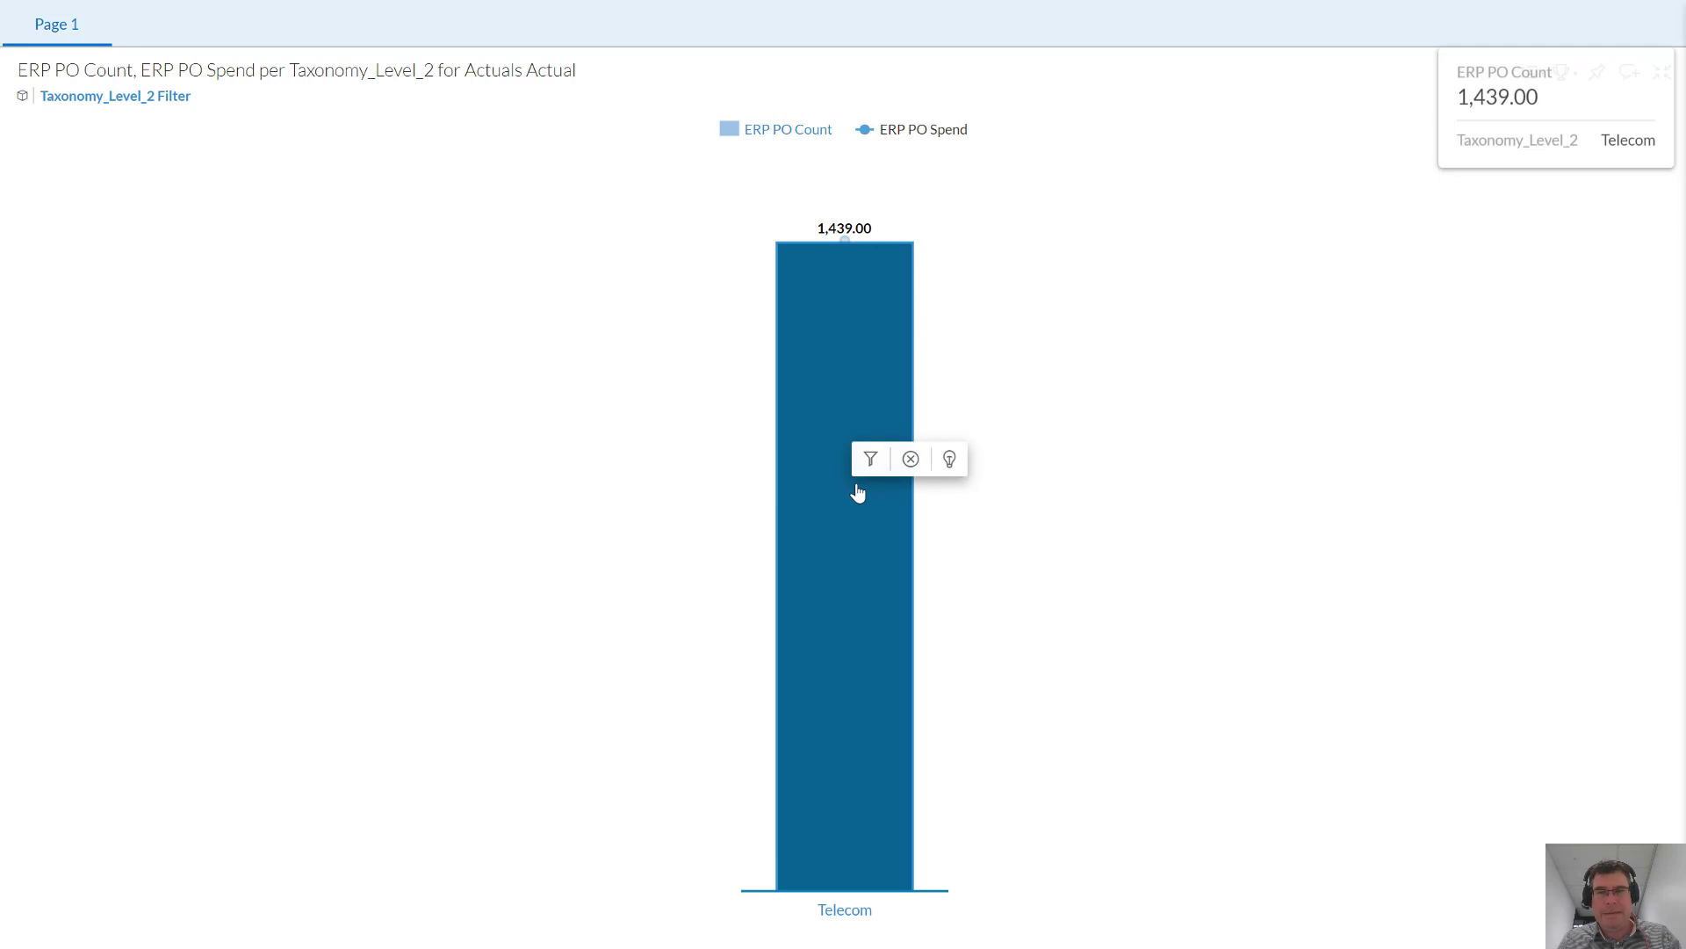
{"action": "left_click", "coordinate": [949, 459]}
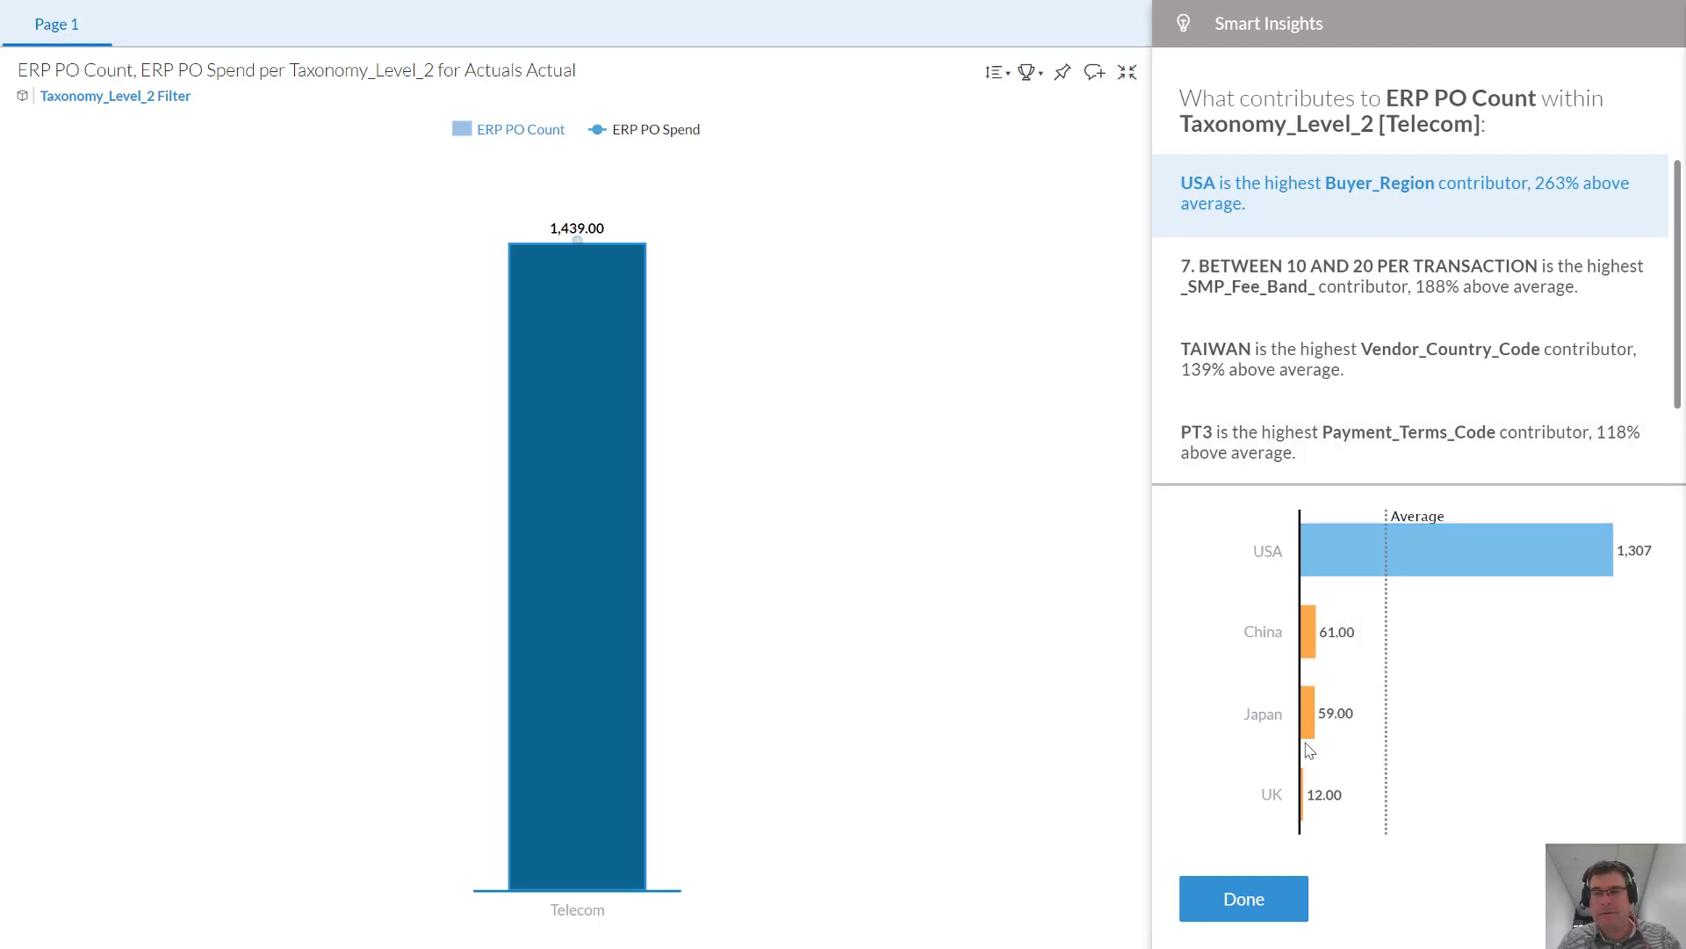
{"action": "left_click", "coordinate": [1228, 891]}
Step: Remove the Taxonomy_Level_2 filter and restore the chart to its dashboard tile
{"action": "mouse_move", "coordinate": [193, 101]}
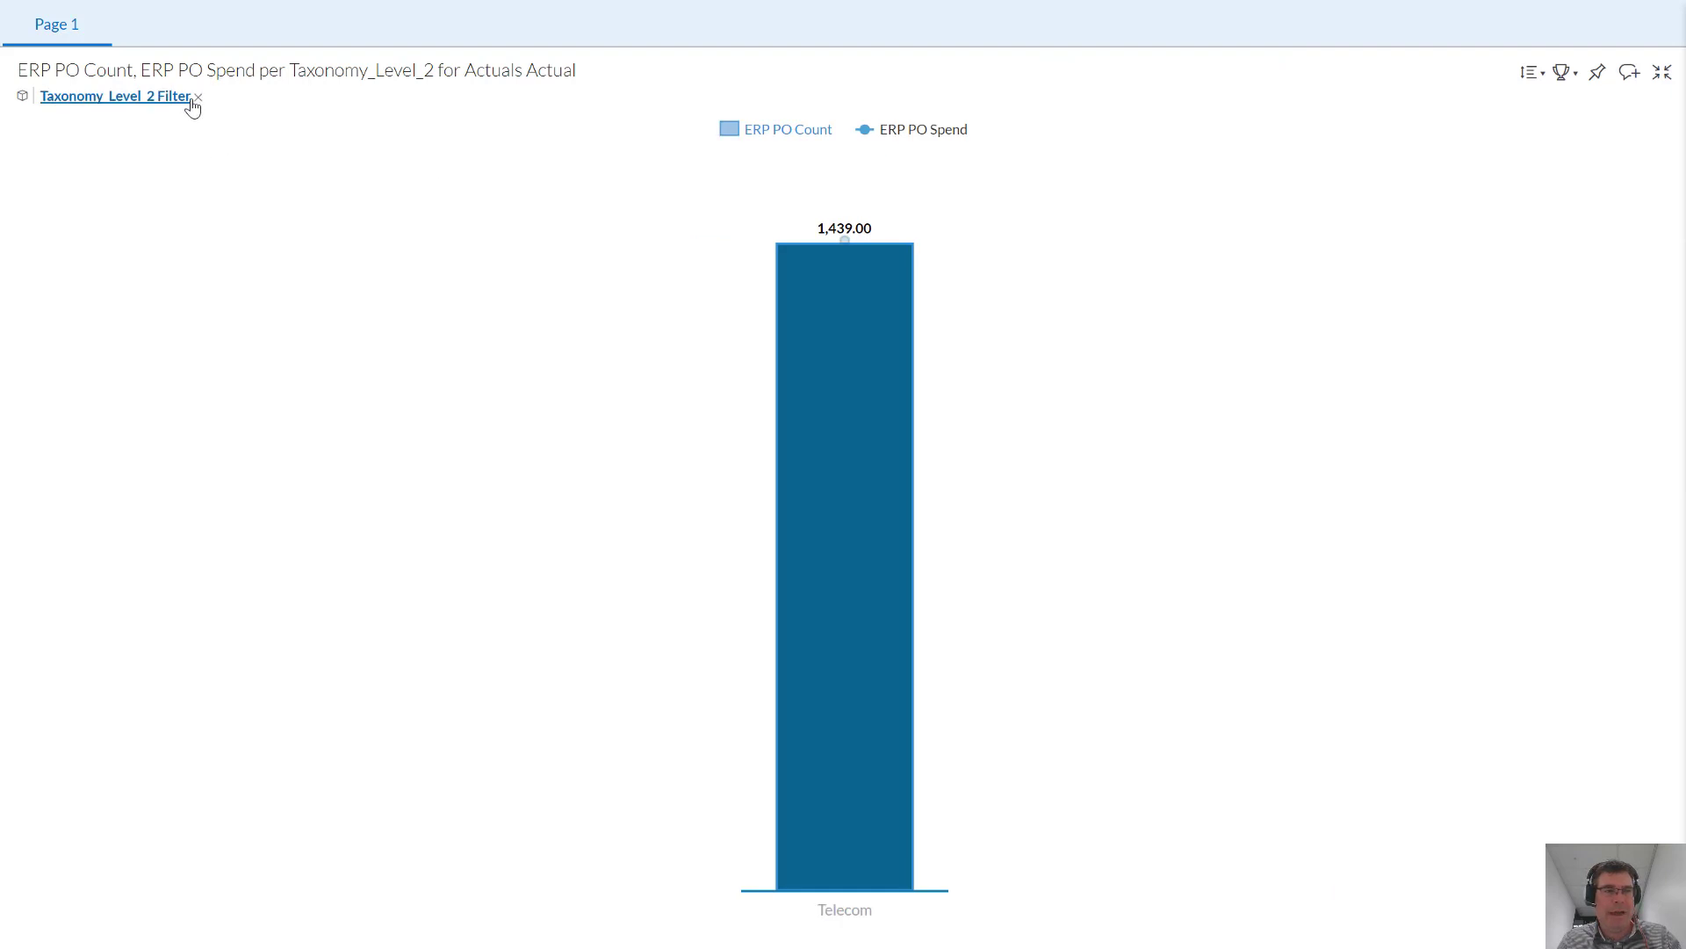
{"action": "left_click", "coordinate": [199, 99]}
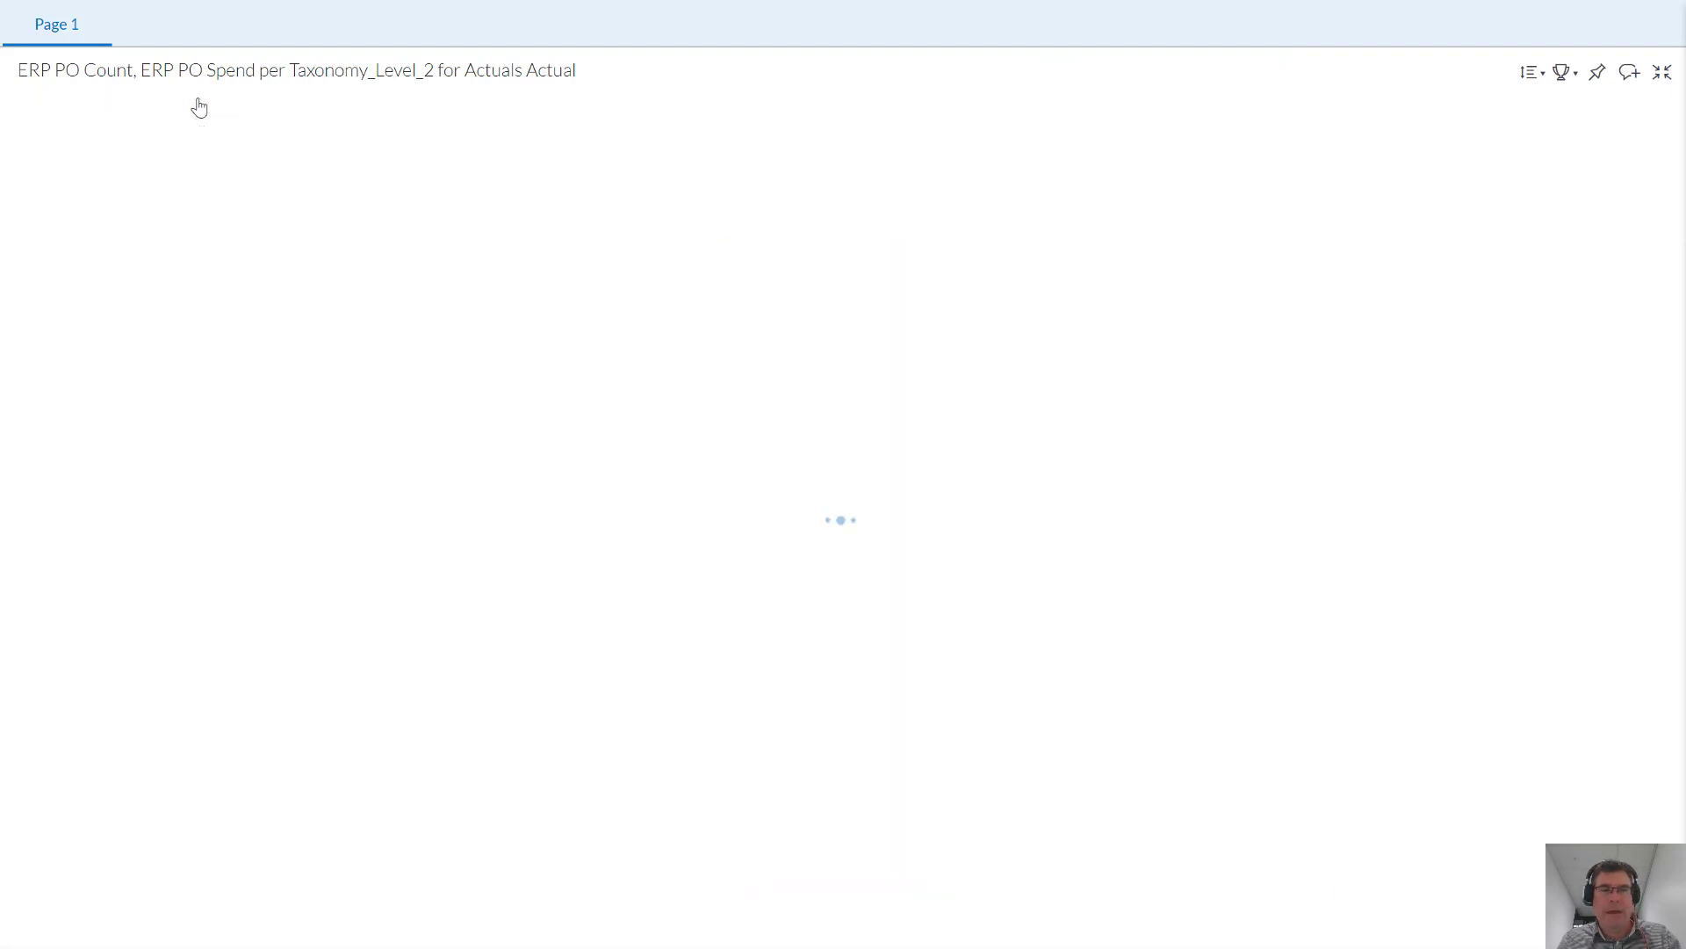
{"action": "left_click", "coordinate": [1662, 72]}
{"action": "mouse_move", "coordinate": [1134, 427]}
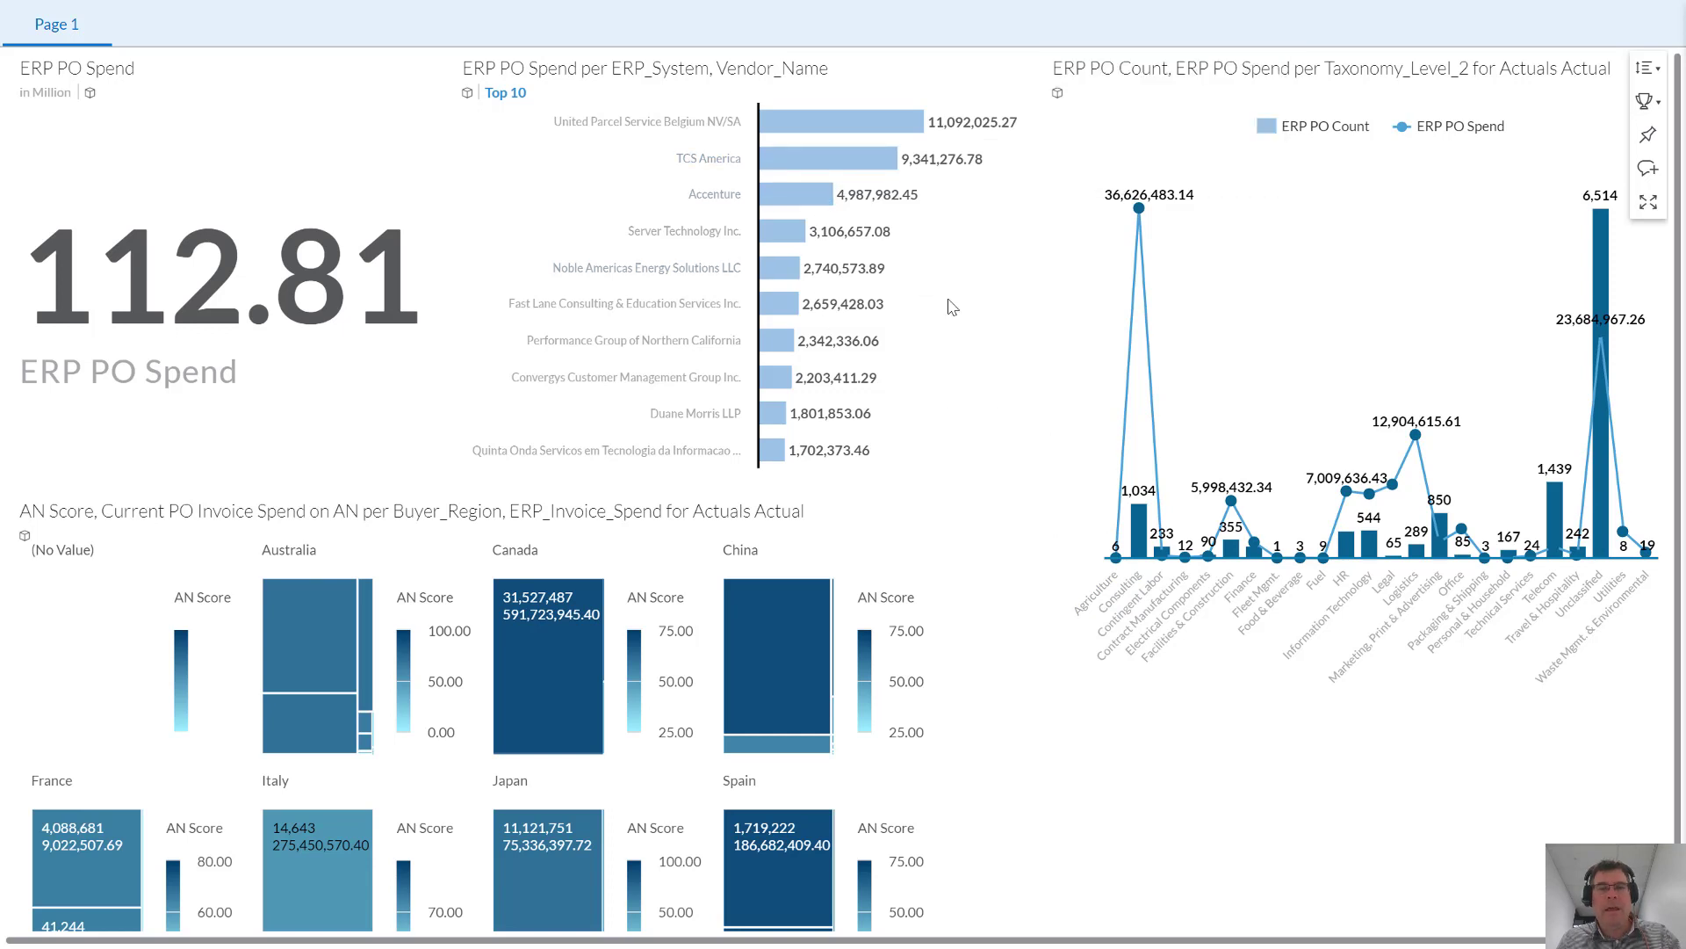
Step: Switch to the Celonis Process Explorer window with the purchase-to-pay map
{"action": "key", "text": "alt+Tab"}
{"action": "key", "text": "alt+Tab"}
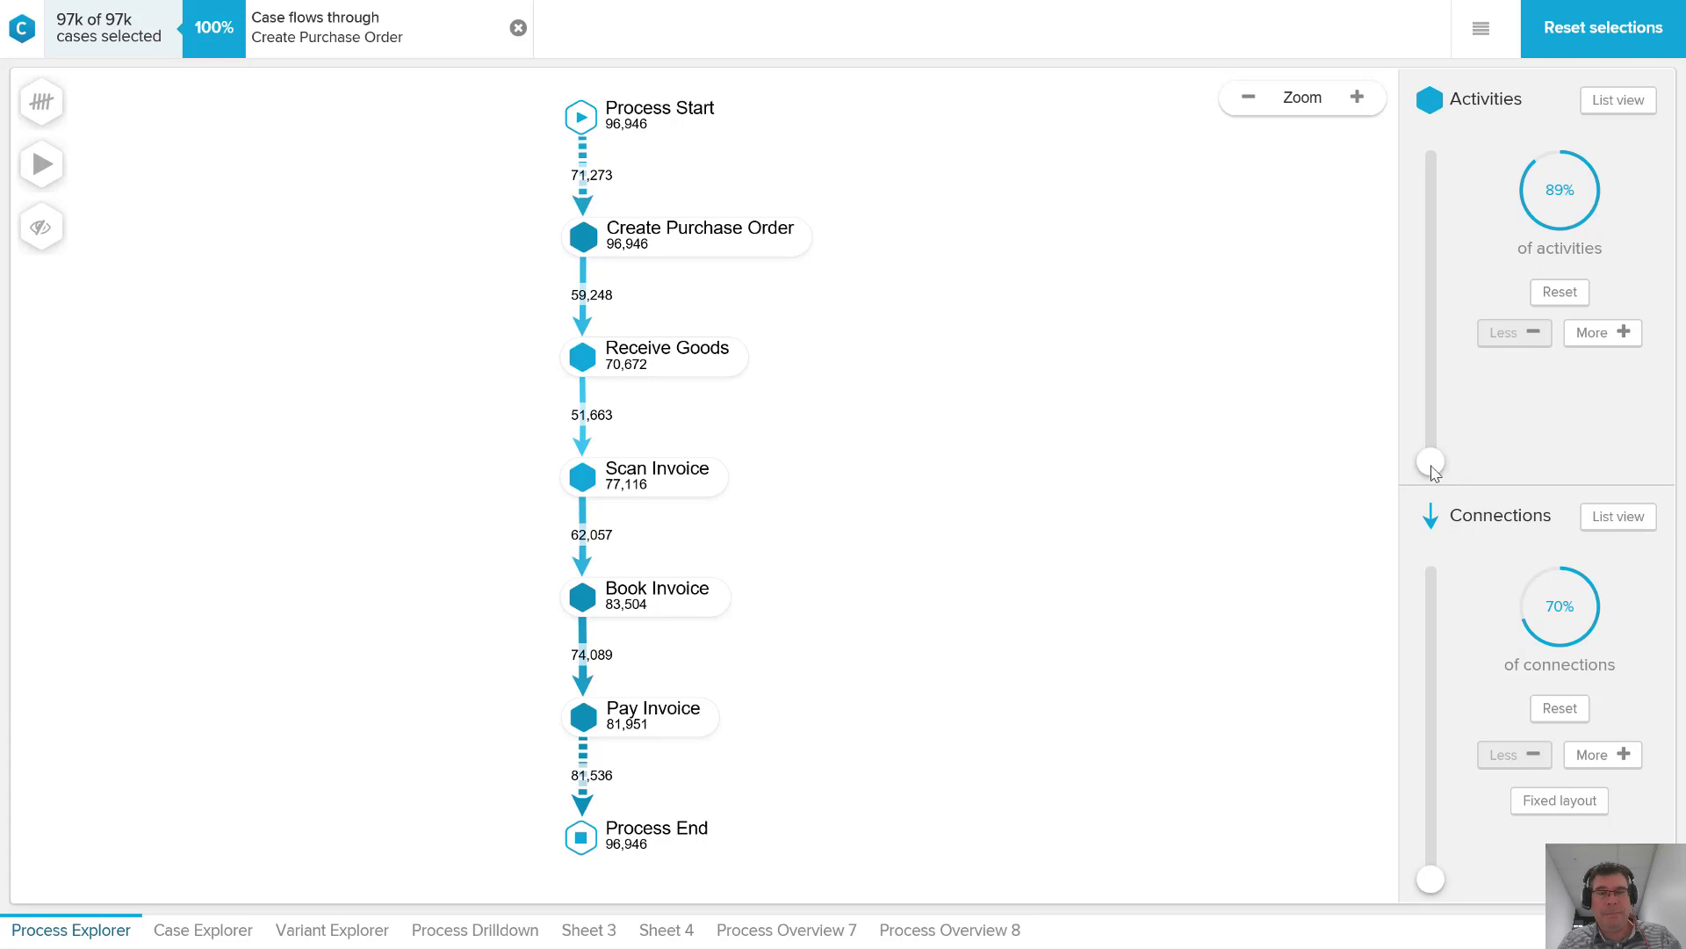
Step: Move the Activities slider through 95.9% and 98.1%, settling at 92.5%
{"action": "left_click_drag", "start_coordinate": [1432, 462], "coordinate": [1440, 374]}
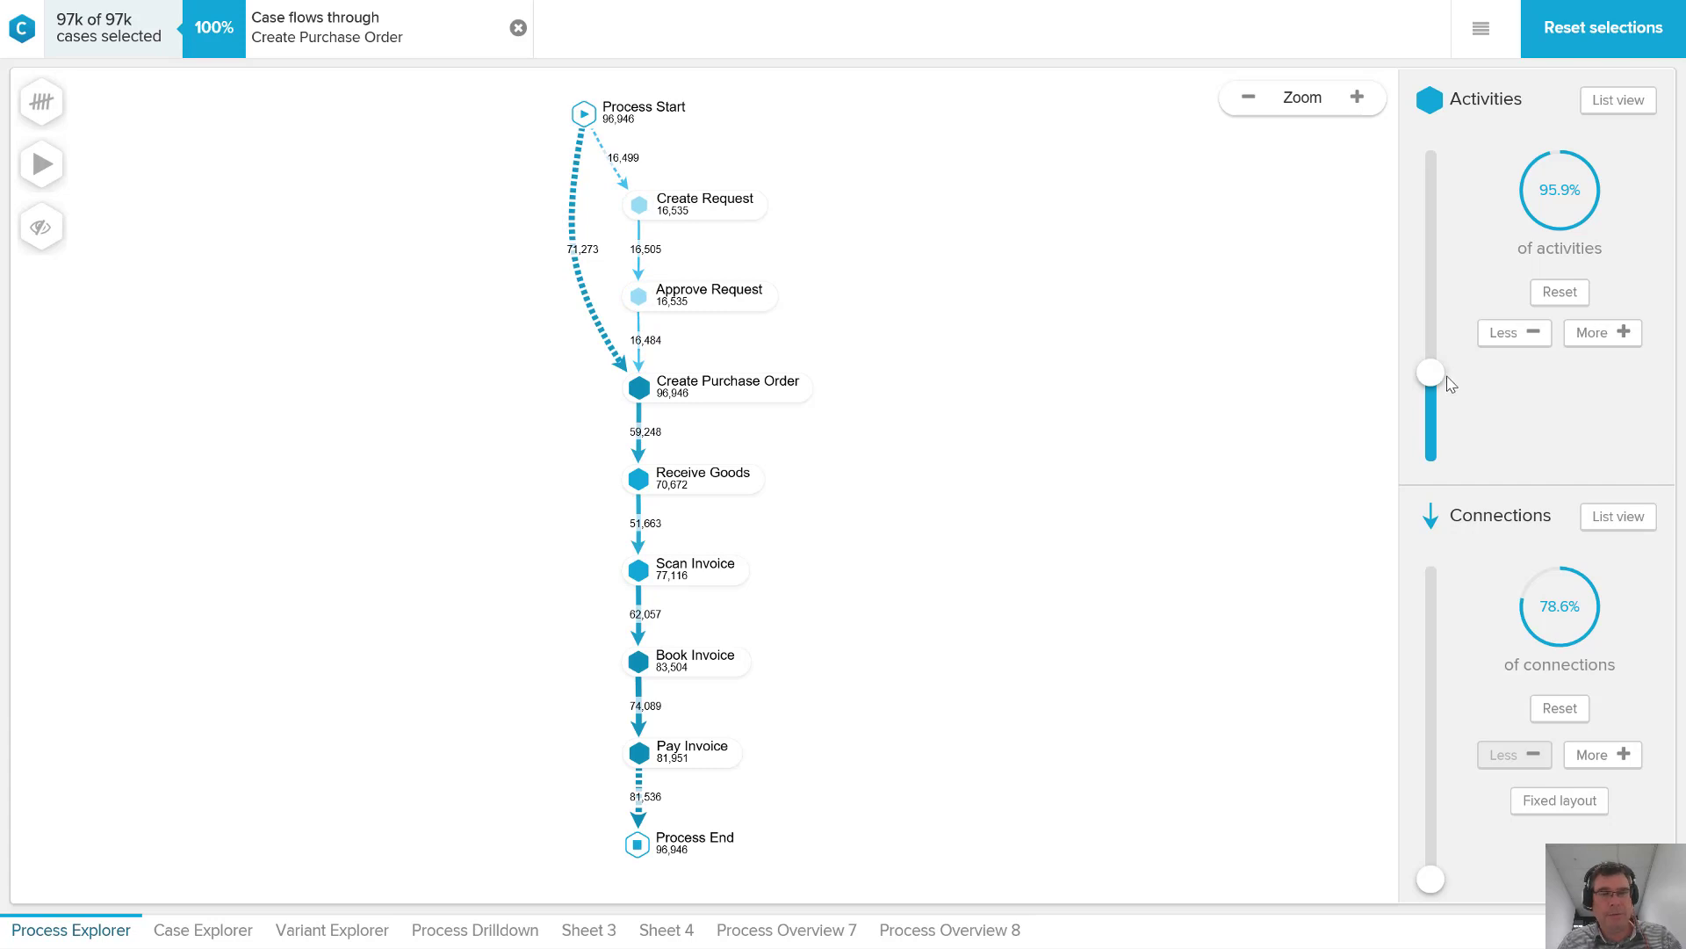
{"action": "left_click_drag", "start_coordinate": [1450, 373], "coordinate": [1452, 362]}
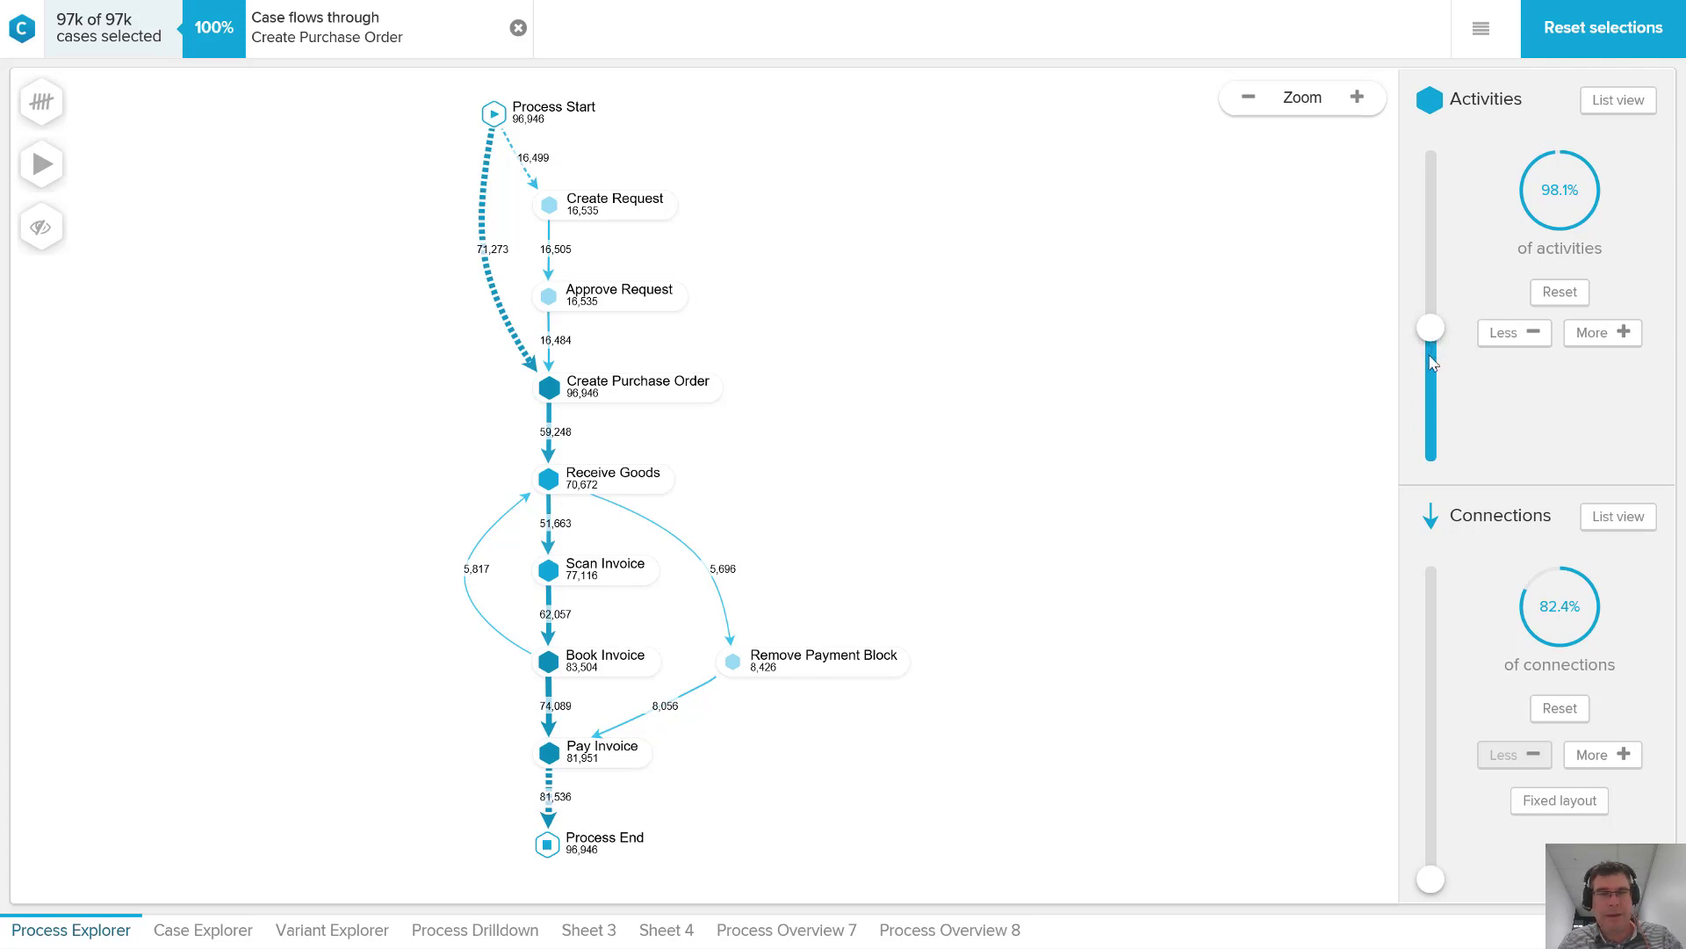
{"action": "left_click_drag", "start_coordinate": [1433, 363], "coordinate": [1415, 417]}
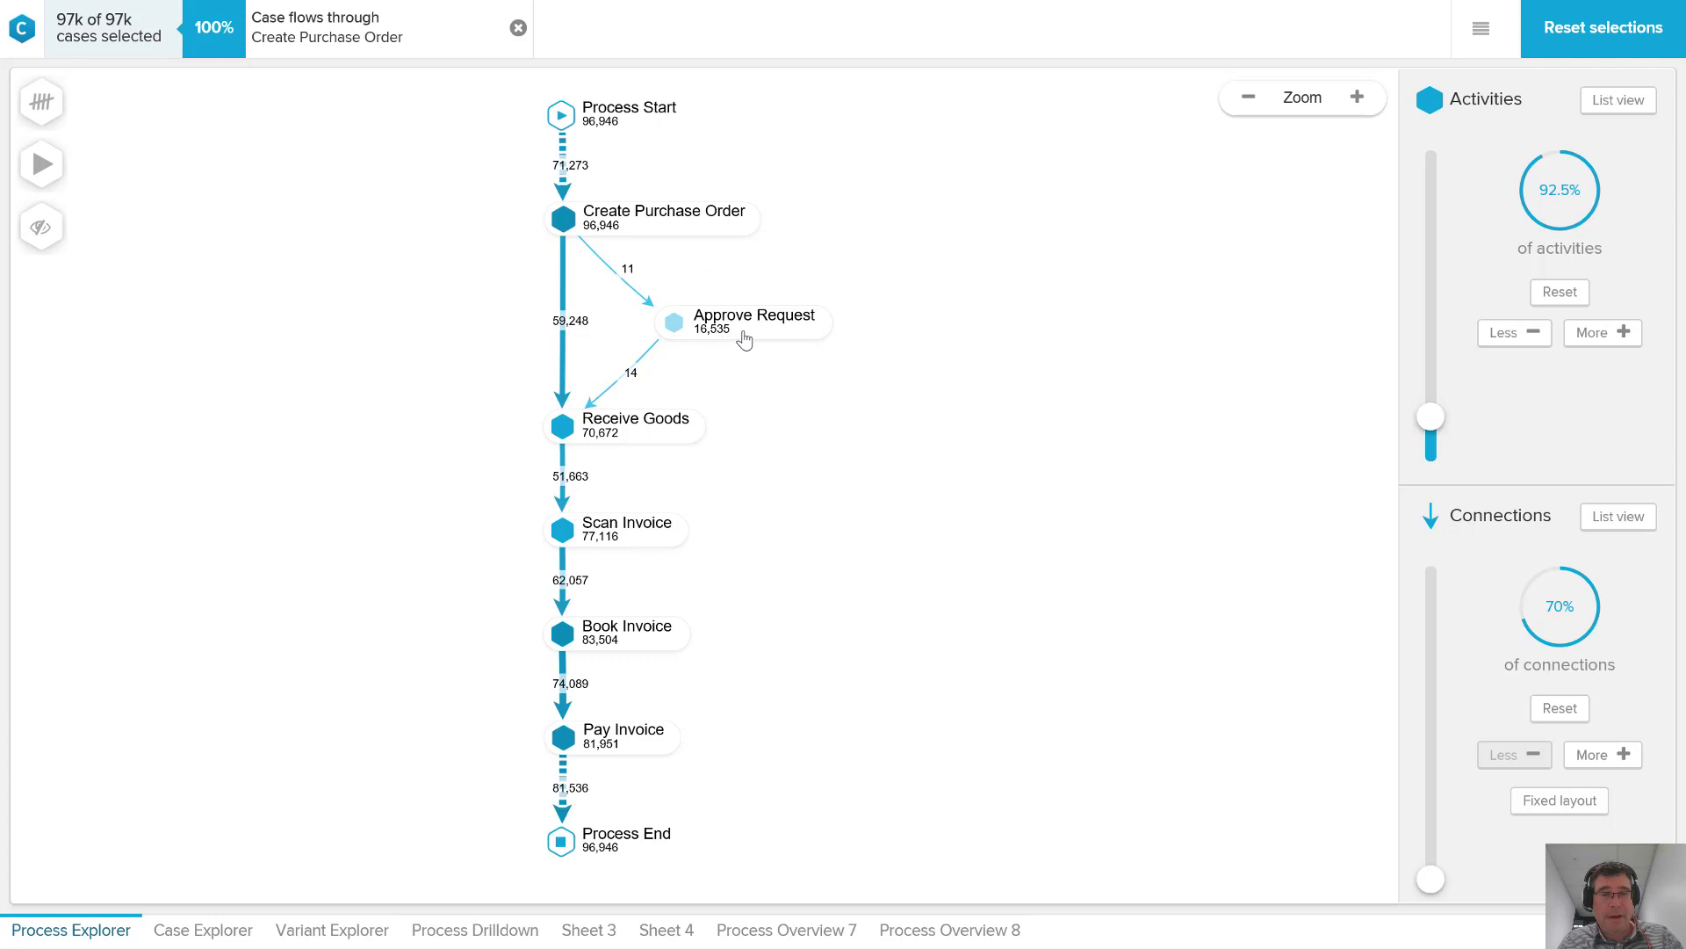
Step: Inspect Approve Request, discard the selection, and raise Activities to 100%
{"action": "left_click", "coordinate": [745, 341]}
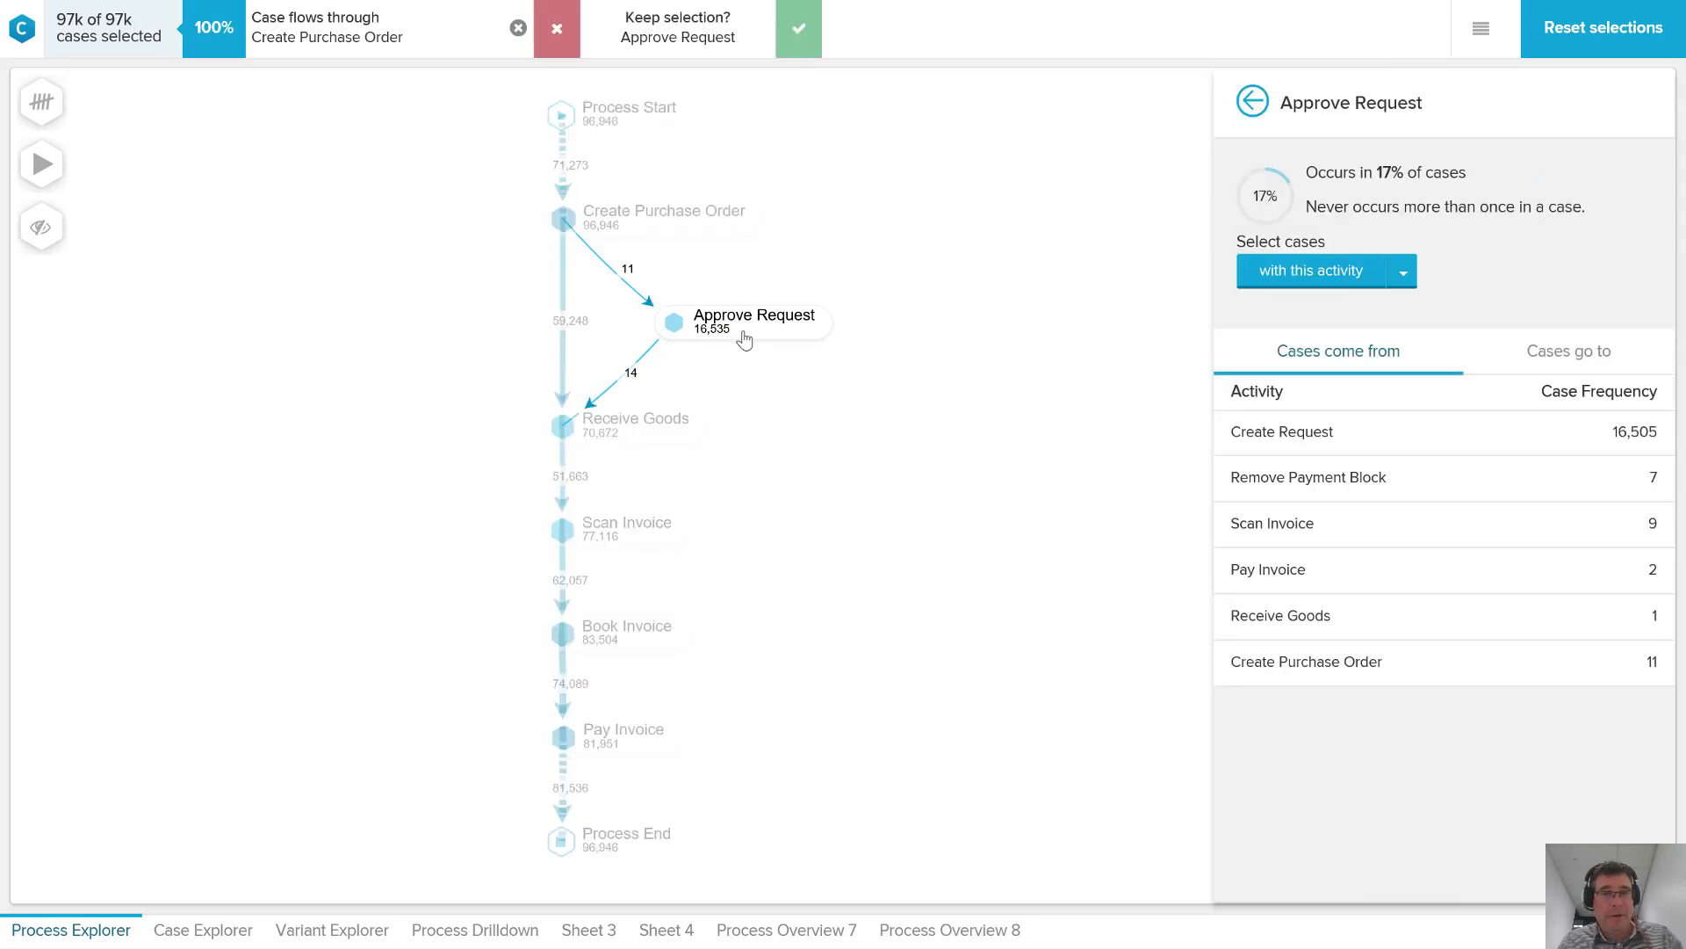
{"action": "left_click", "coordinate": [559, 44]}
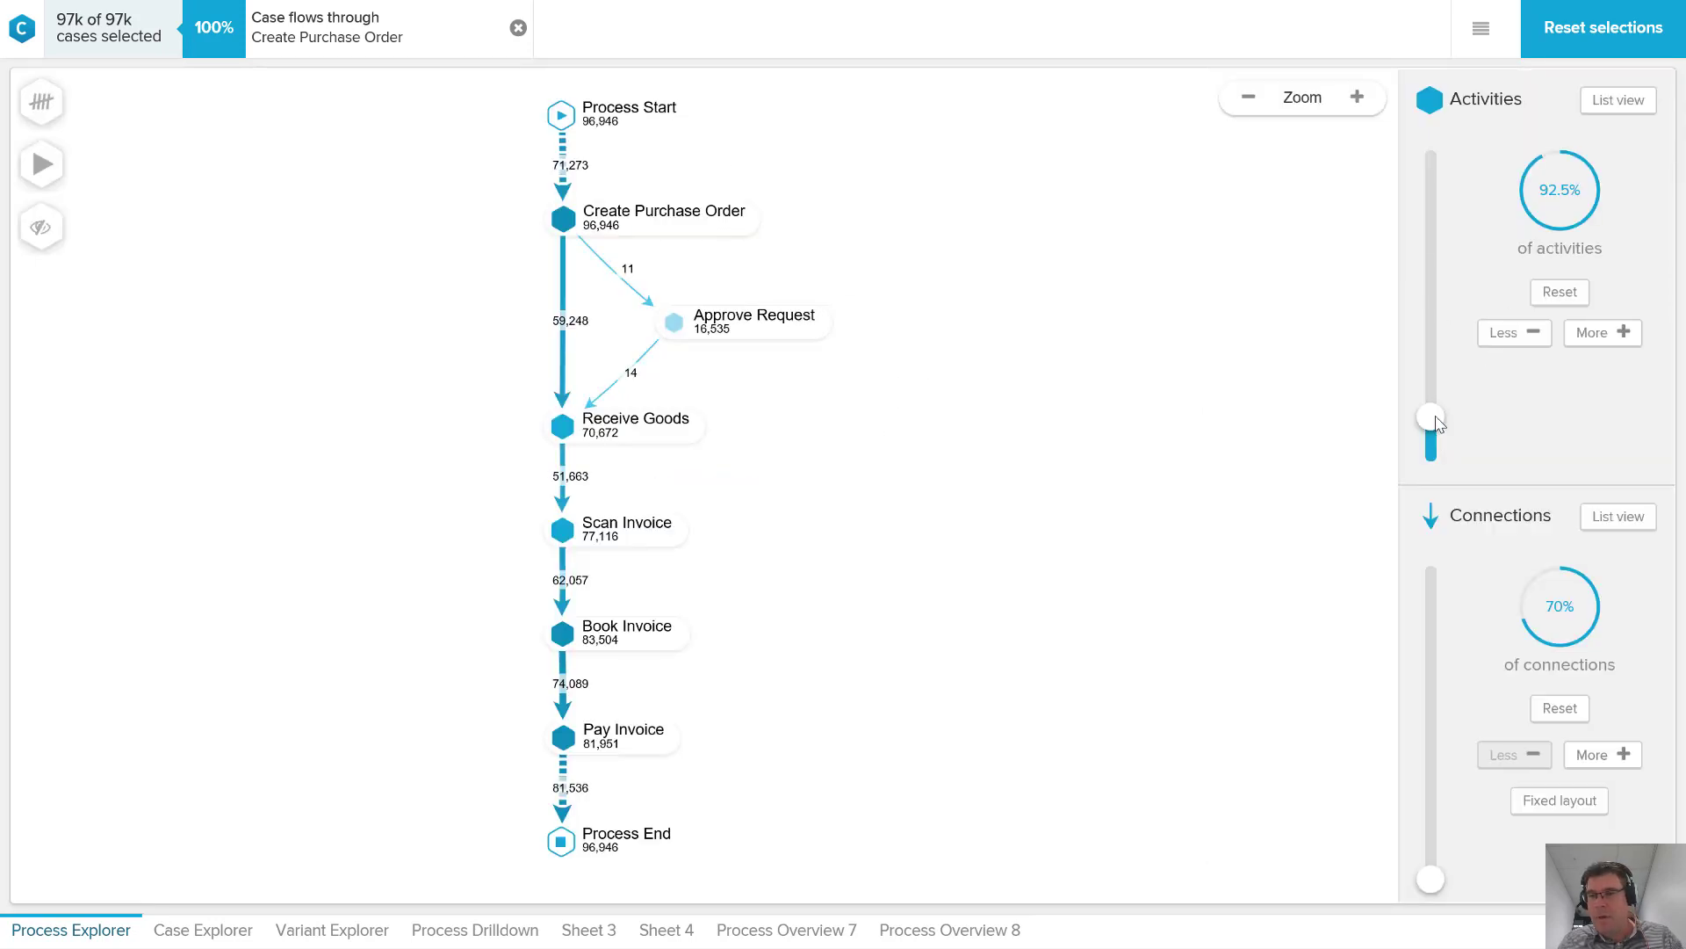
{"action": "left_click_drag", "start_coordinate": [1431, 416], "coordinate": [1439, 163]}
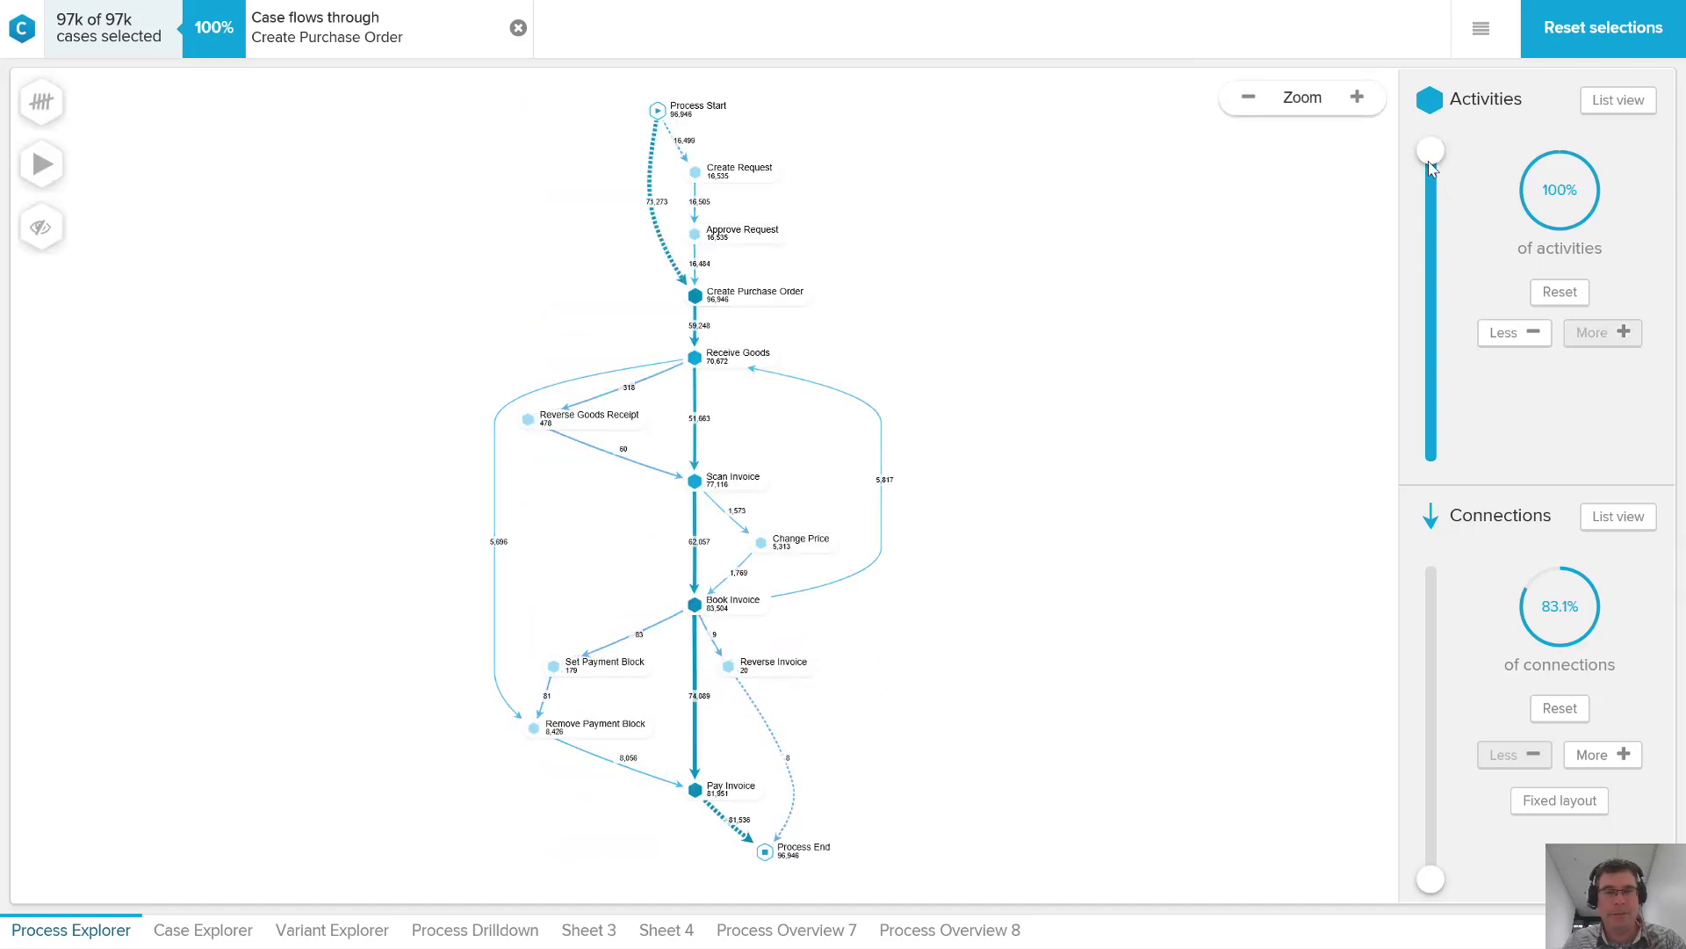
Step: Zoom and pan across the map, then lower Activities to 92.5% with 70% connections
{"action": "left_click", "coordinate": [1360, 113]}
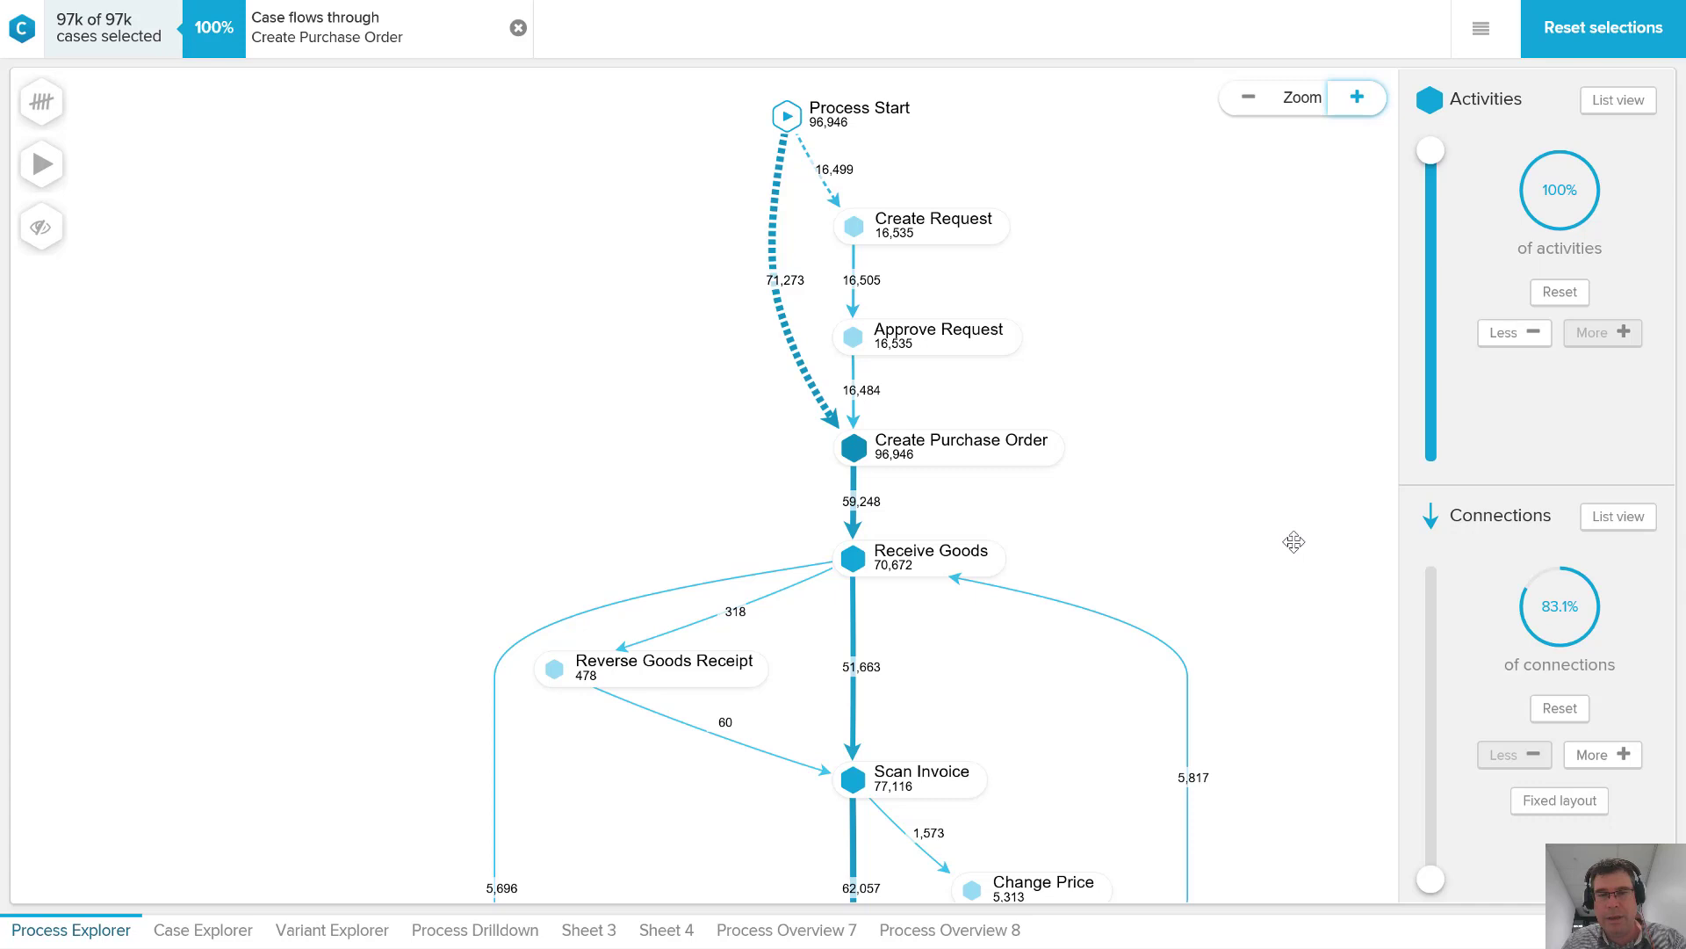
{"action": "left_click_drag", "start_coordinate": [1291, 538], "coordinate": [1193, 272]}
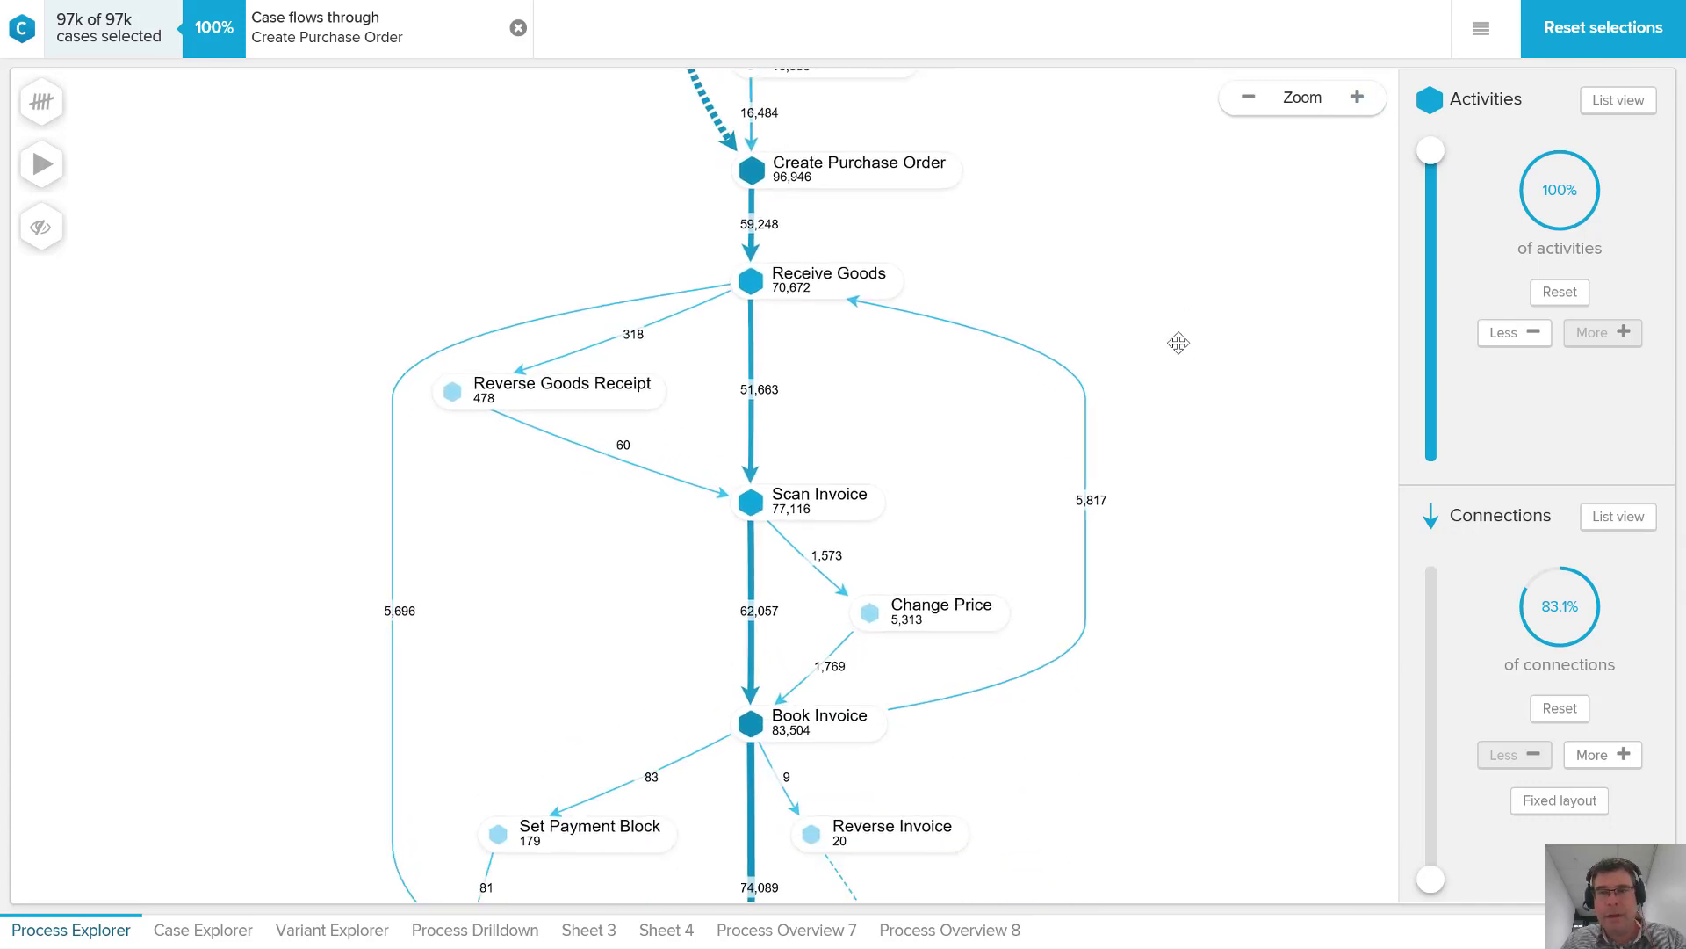
{"action": "left_click_drag", "start_coordinate": [1178, 342], "coordinate": [1177, 170]}
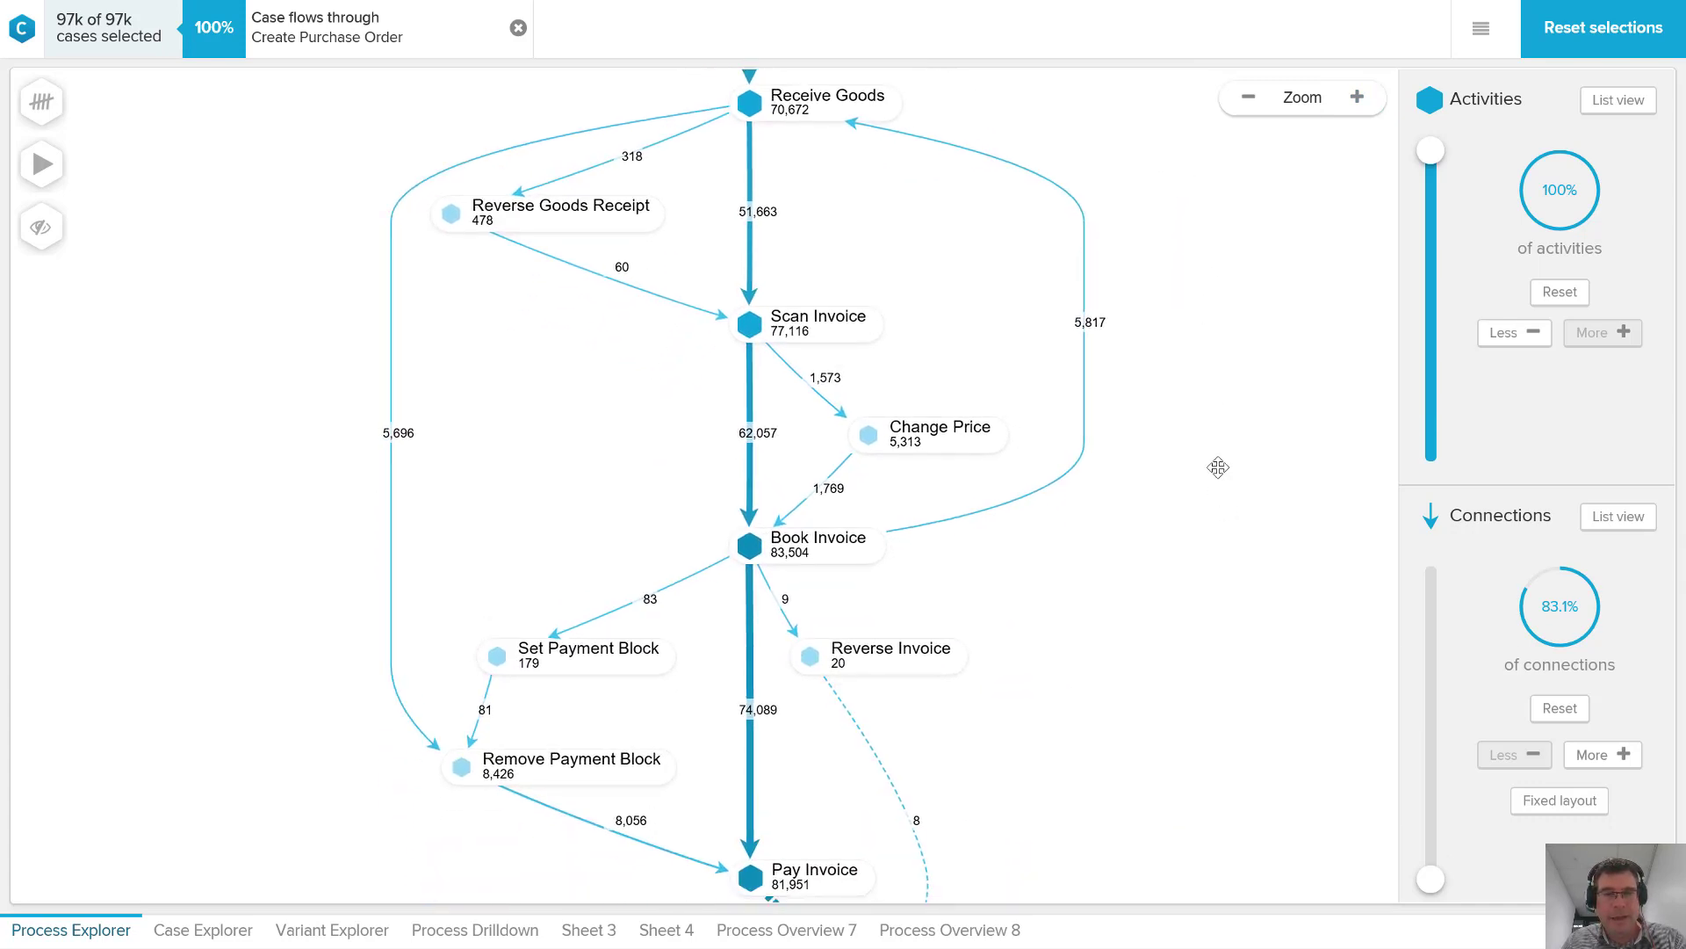
{"action": "left_click_drag", "start_coordinate": [1215, 467], "coordinate": [1095, 349]}
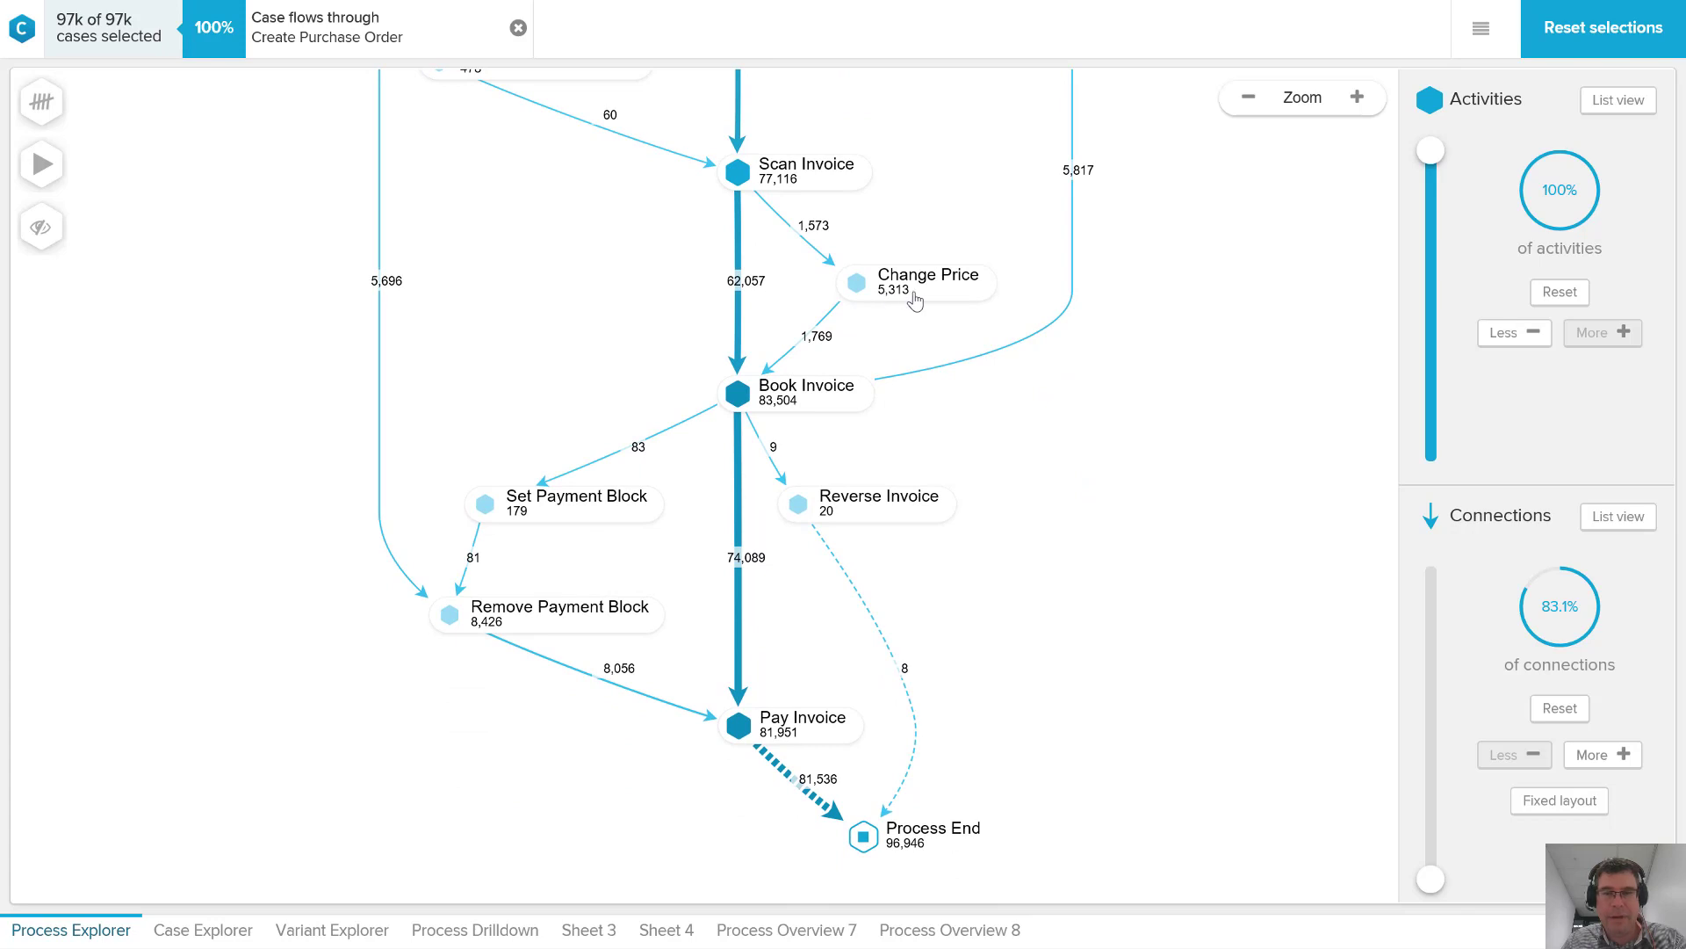
{"action": "left_click_drag", "start_coordinate": [1099, 448], "coordinate": [1072, 342]}
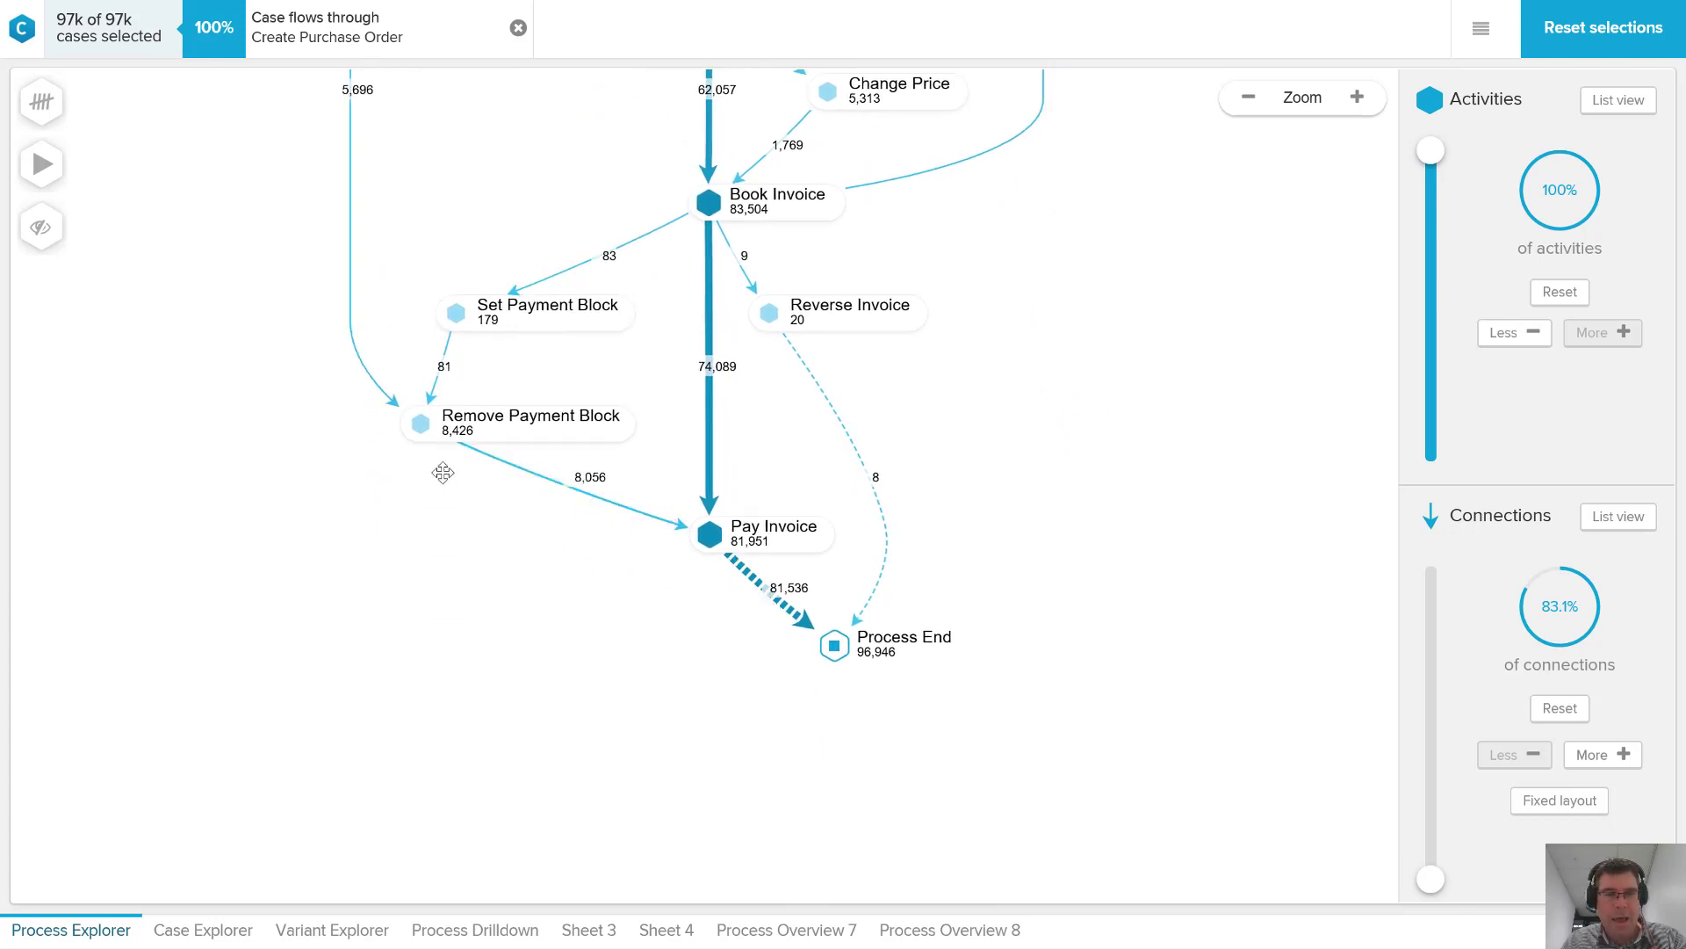
{"action": "left_click_drag", "start_coordinate": [1125, 313], "coordinate": [1189, 606]}
{"action": "left_click_drag", "start_coordinate": [1187, 475], "coordinate": [1163, 538]}
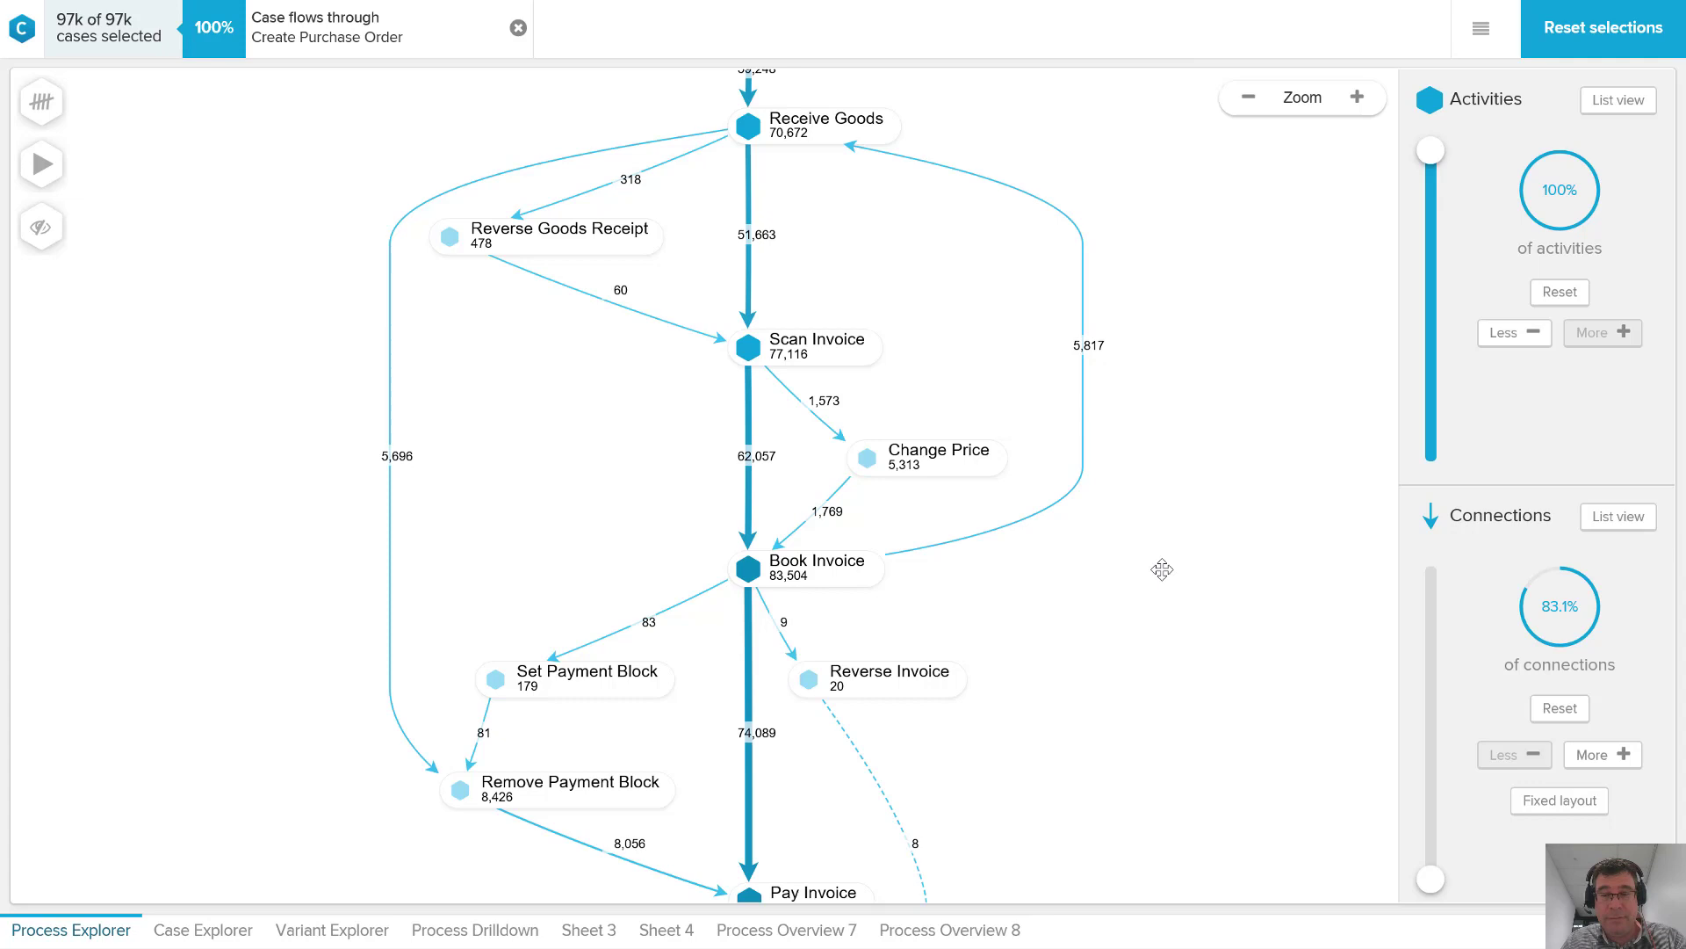
{"action": "left_click_drag", "start_coordinate": [1161, 569], "coordinate": [1127, 616]}
{"action": "left_click_drag", "start_coordinate": [1431, 161], "coordinate": [1435, 419]}
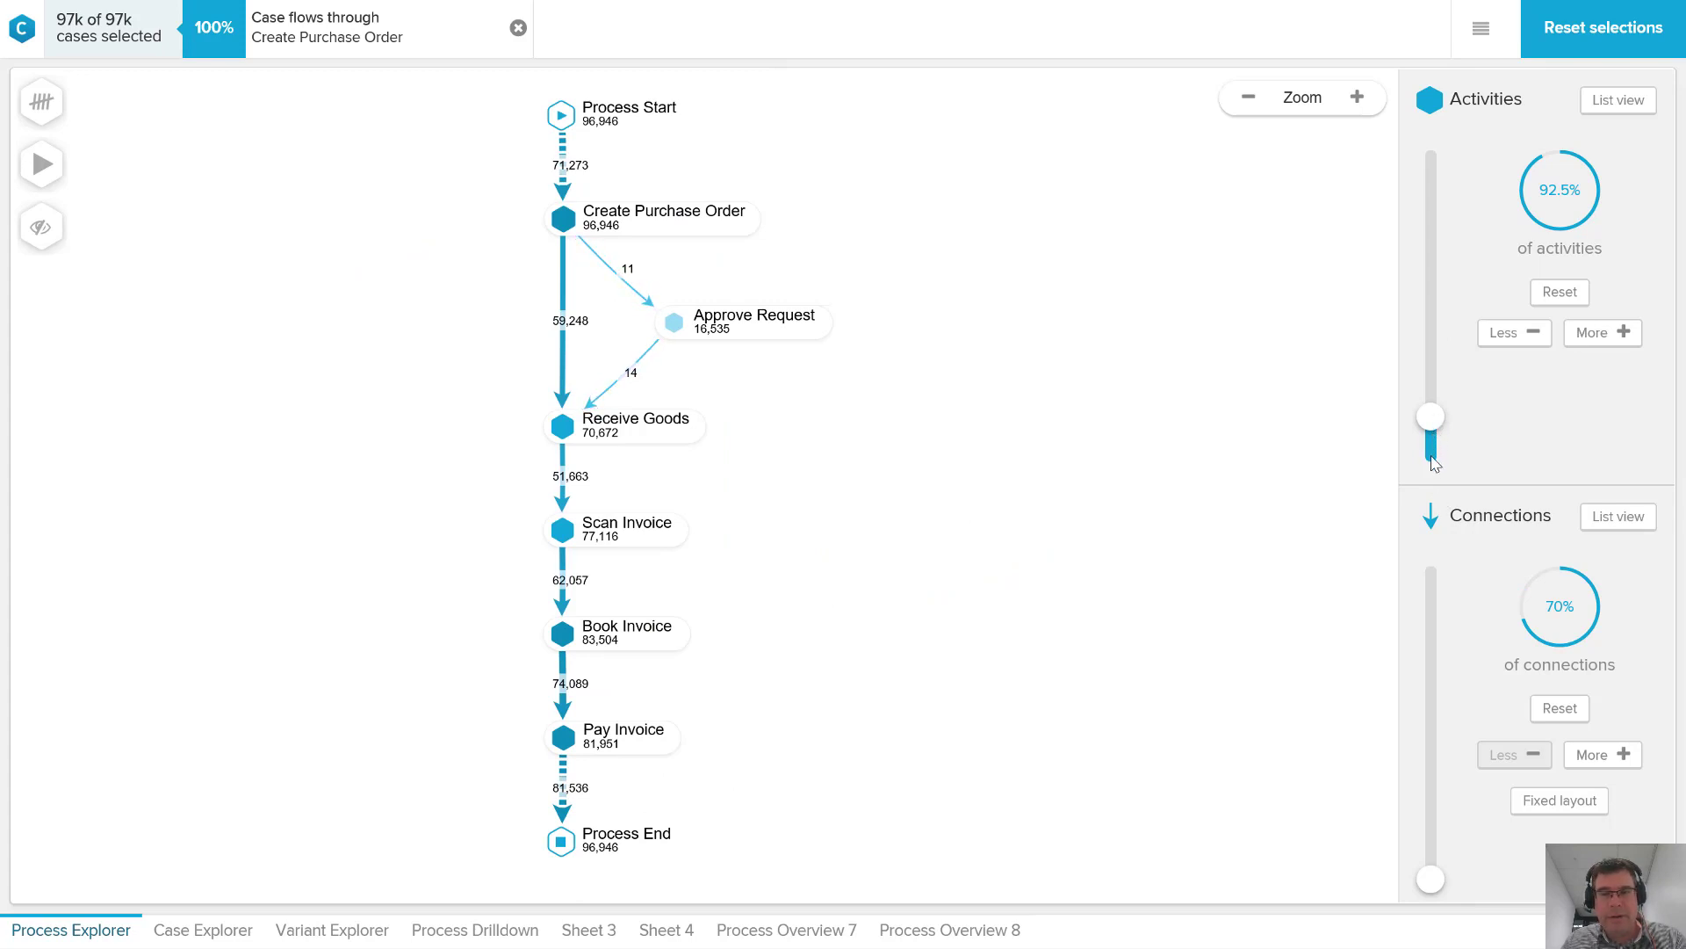
Step: Lower Activities to 89% and raise Connections to 76.5%
{"action": "left_click_drag", "start_coordinate": [1435, 464], "coordinate": [1435, 467]}
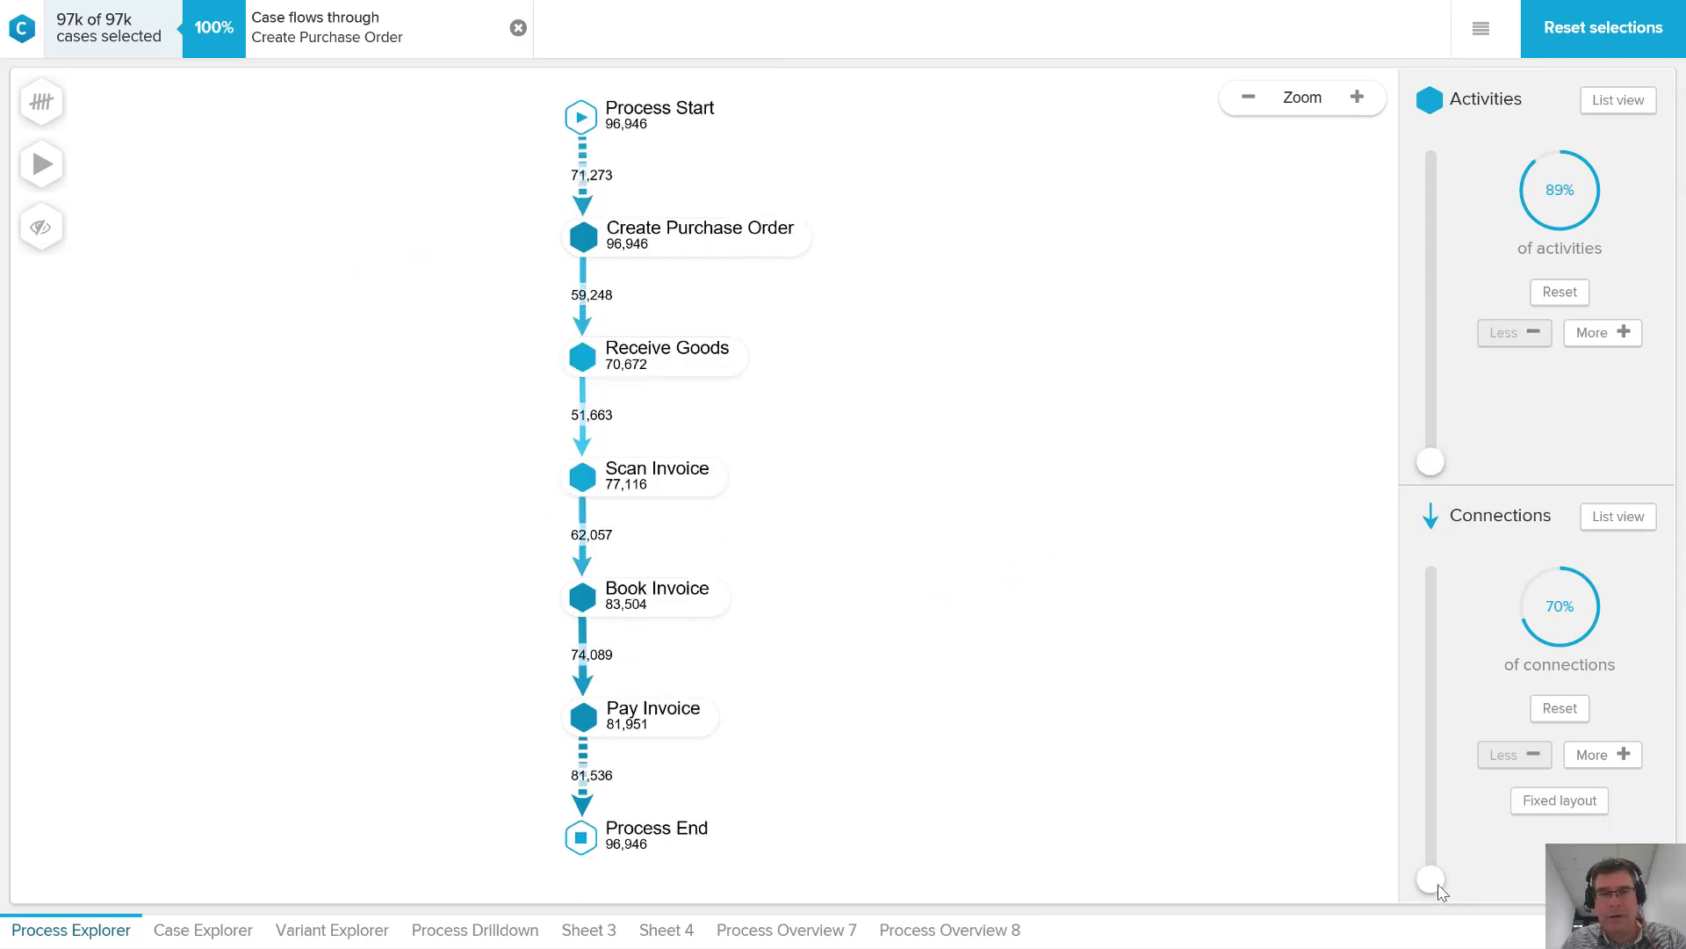
{"action": "left_click_drag", "start_coordinate": [1443, 887], "coordinate": [1435, 842]}
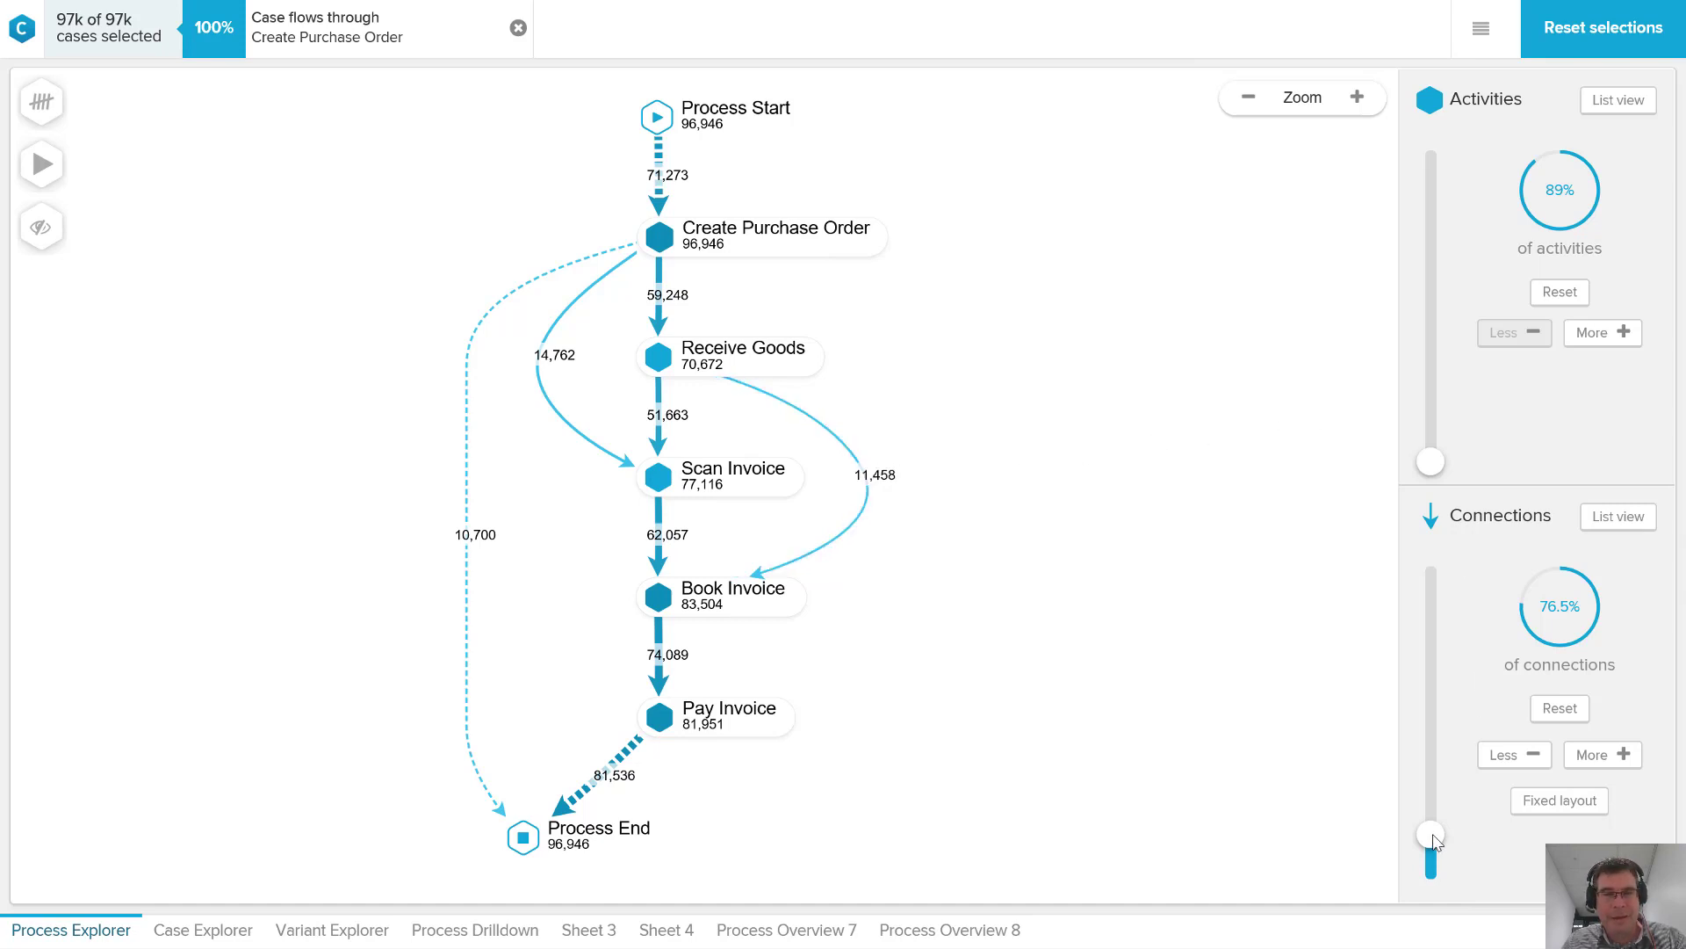
Step: Max out Connections and Activities, then drop back to 89% activities and 70% connections
{"action": "left_click_drag", "start_coordinate": [1440, 832], "coordinate": [1449, 771]}
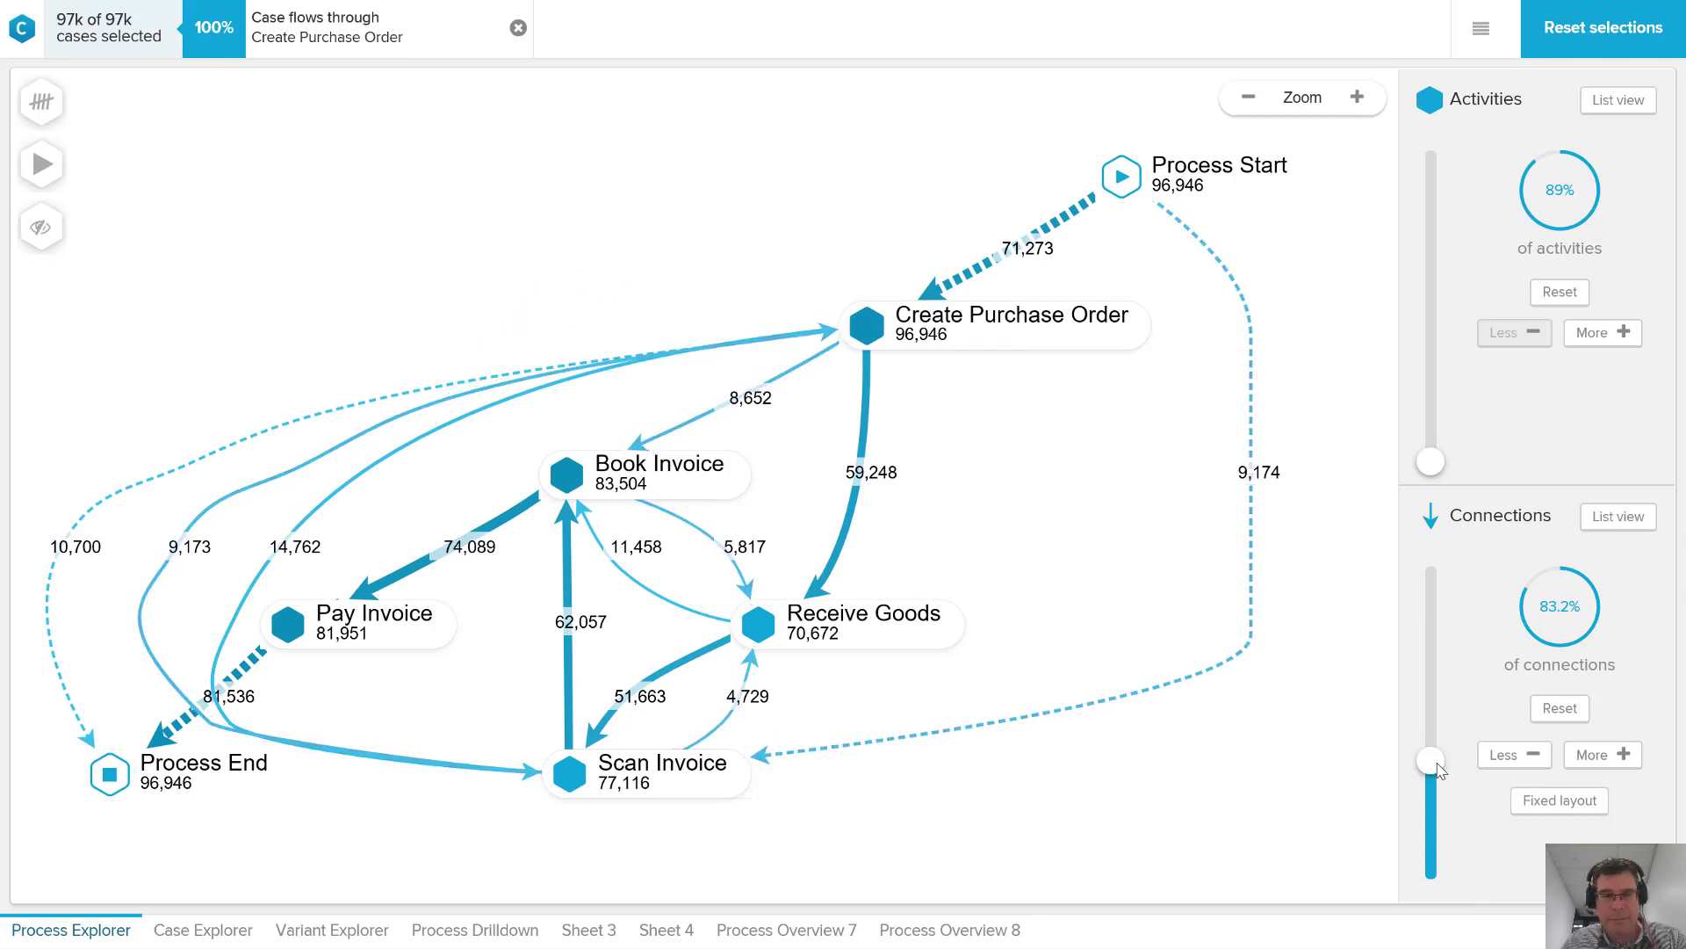
{"action": "left_click_drag", "start_coordinate": [1438, 770], "coordinate": [1449, 584]}
{"action": "left_click_drag", "start_coordinate": [1445, 464], "coordinate": [1462, 166]}
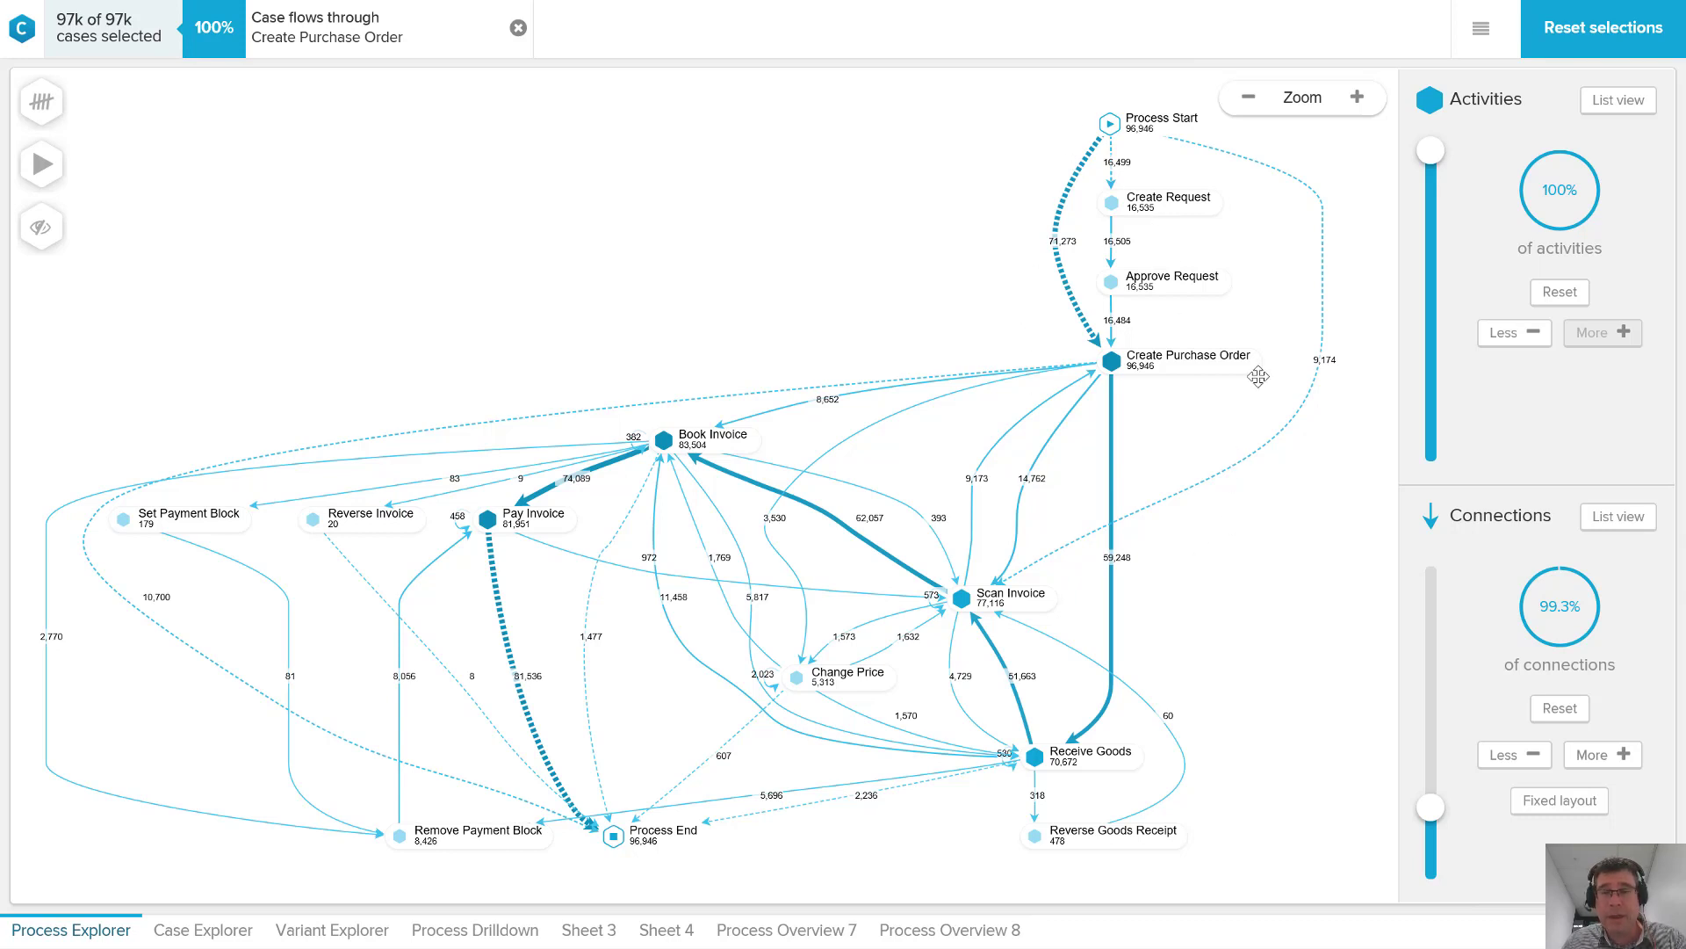
{"action": "left_click_drag", "start_coordinate": [1435, 158], "coordinate": [1432, 465]}
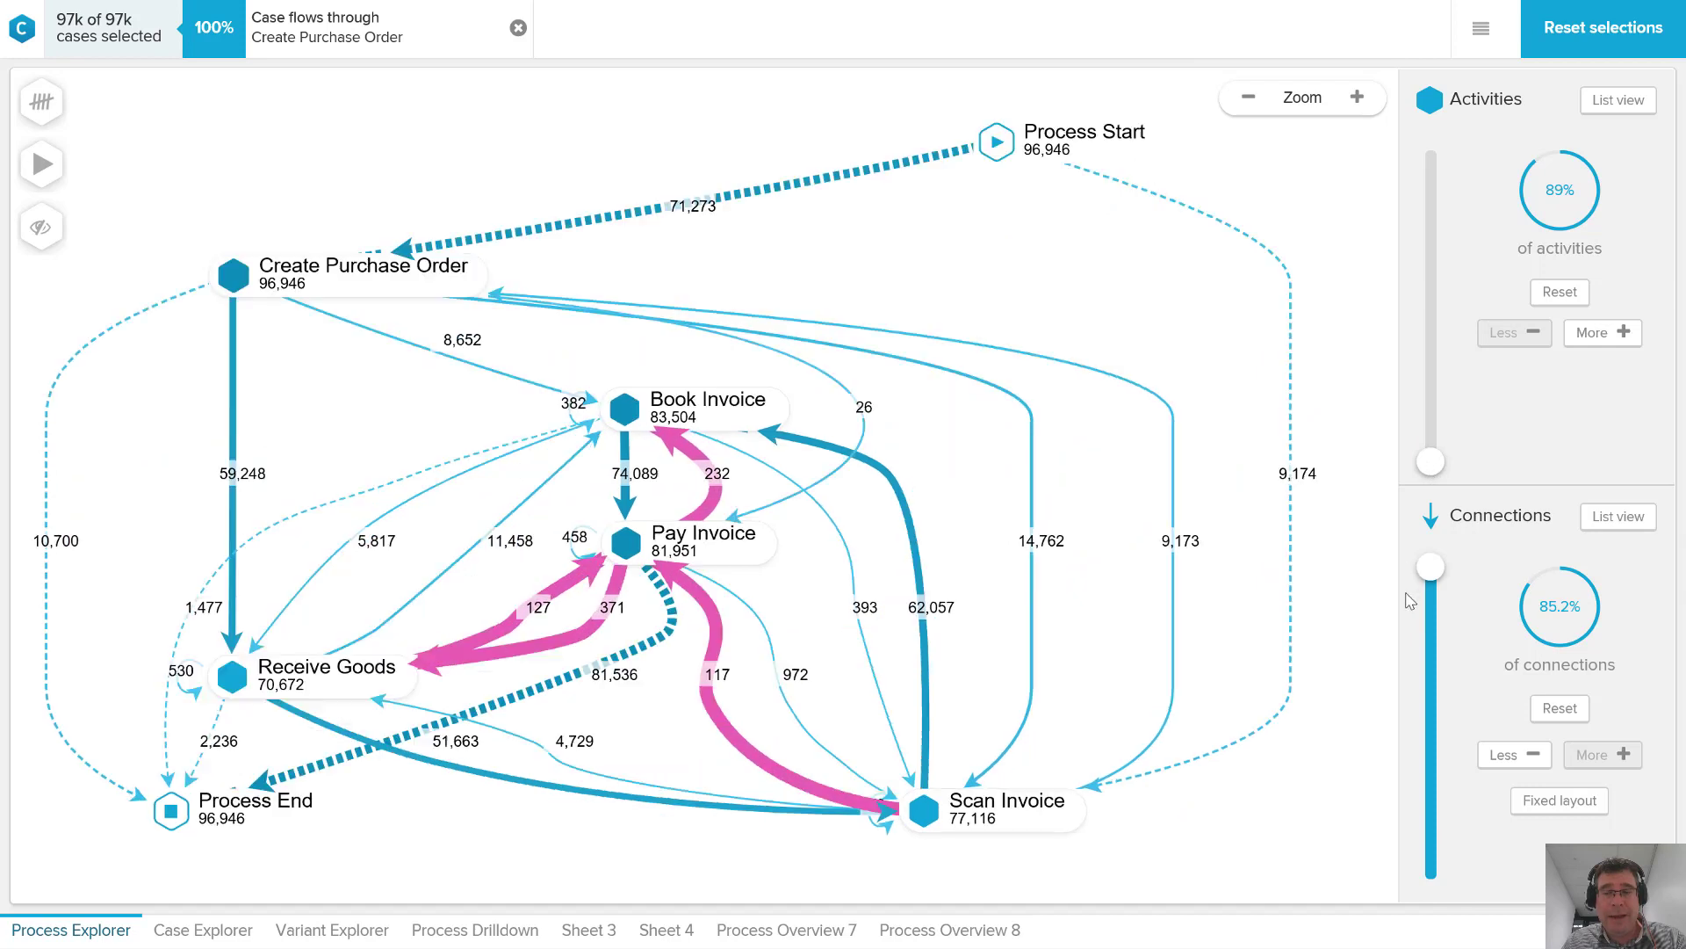
{"action": "left_click_drag", "start_coordinate": [1432, 569], "coordinate": [1472, 887]}
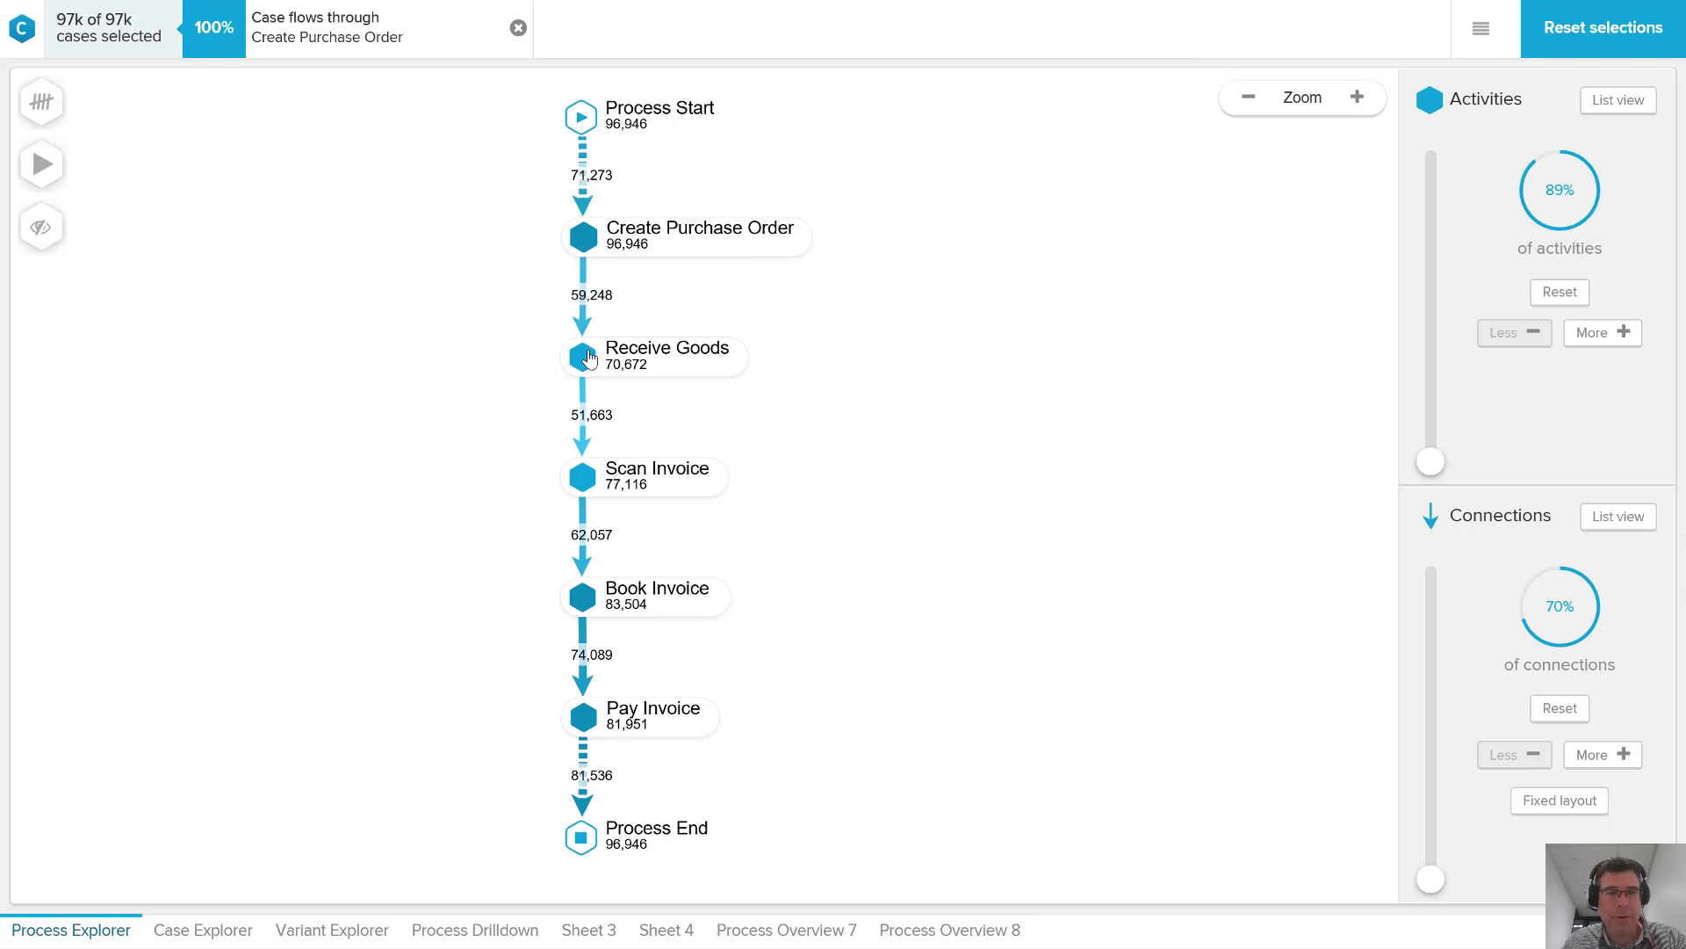
Step: Start the case-flow animation by choosing a grouping option under Play
{"action": "left_click", "coordinate": [36, 180]}
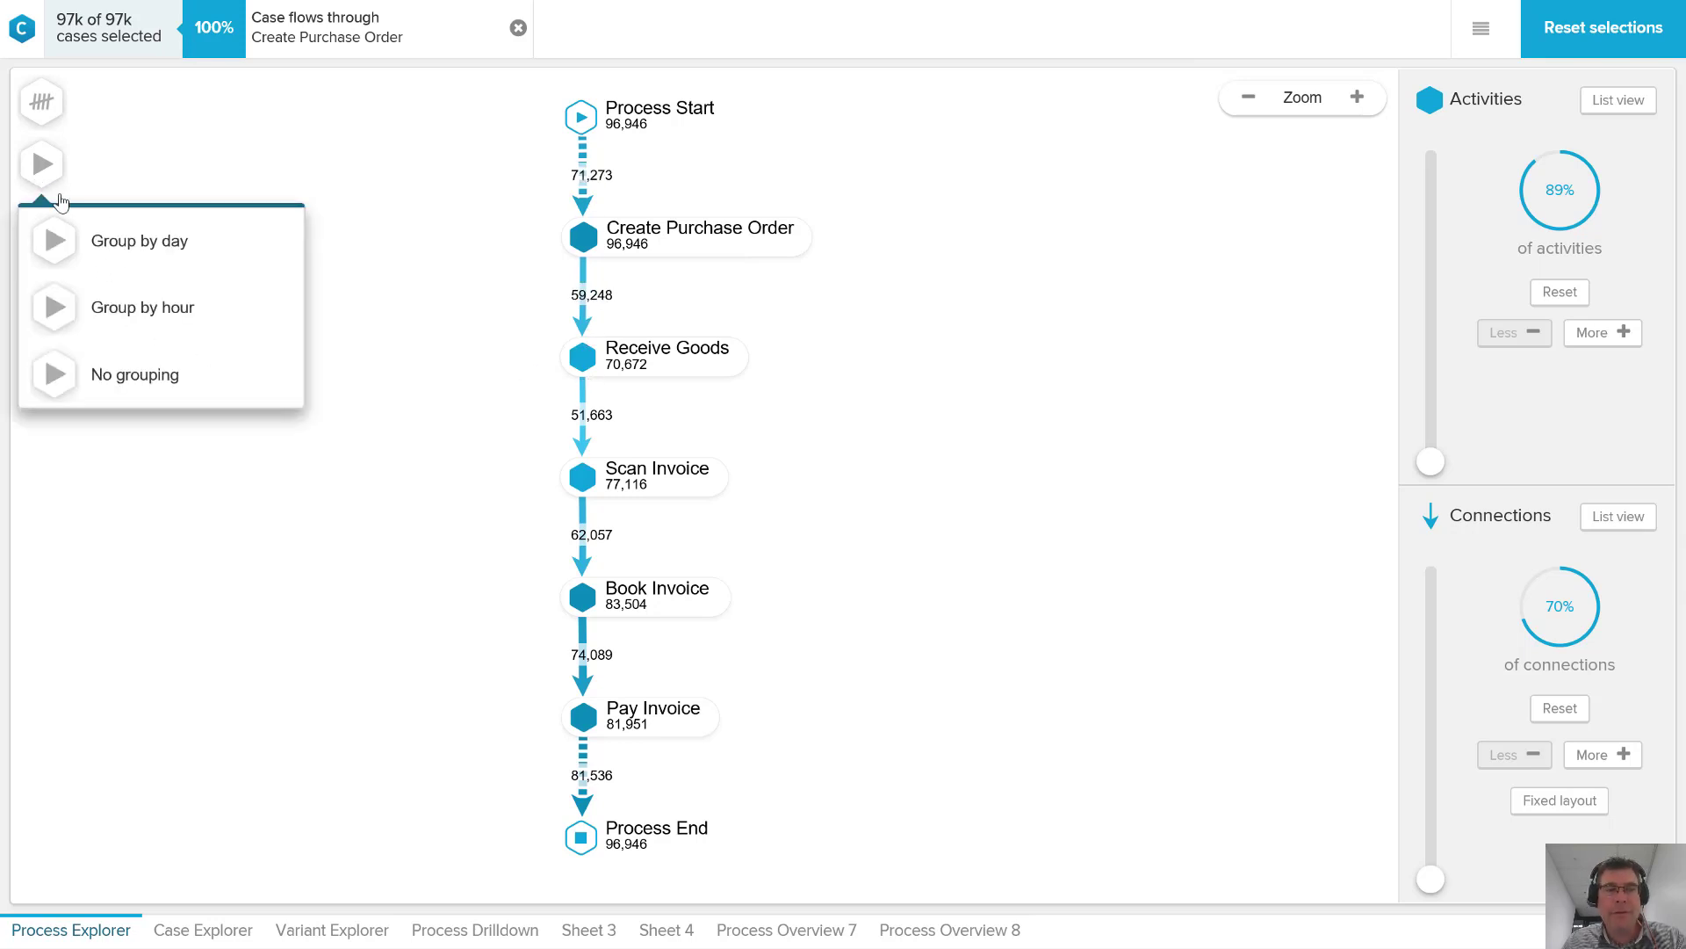
{"action": "left_click", "coordinate": [139, 242]}
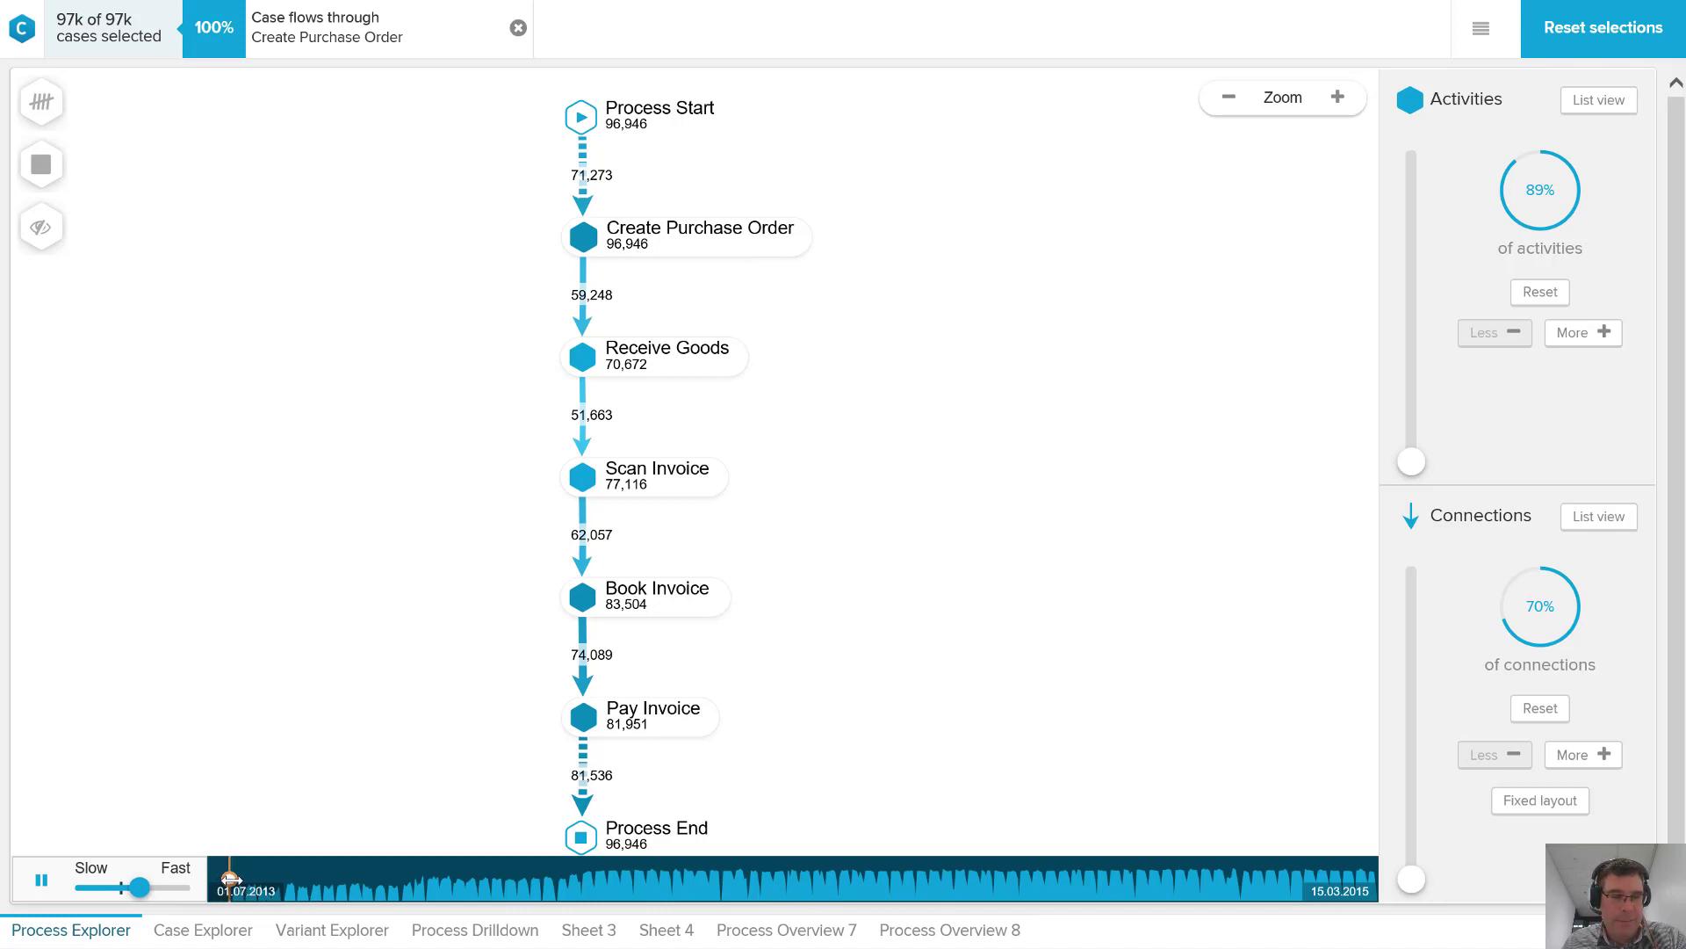
Step: Advance the replay to 11.10.2013 and expand the animated map to 100% activities and 94.3% connections
{"action": "left_click_drag", "start_coordinate": [230, 878], "coordinate": [436, 878]}
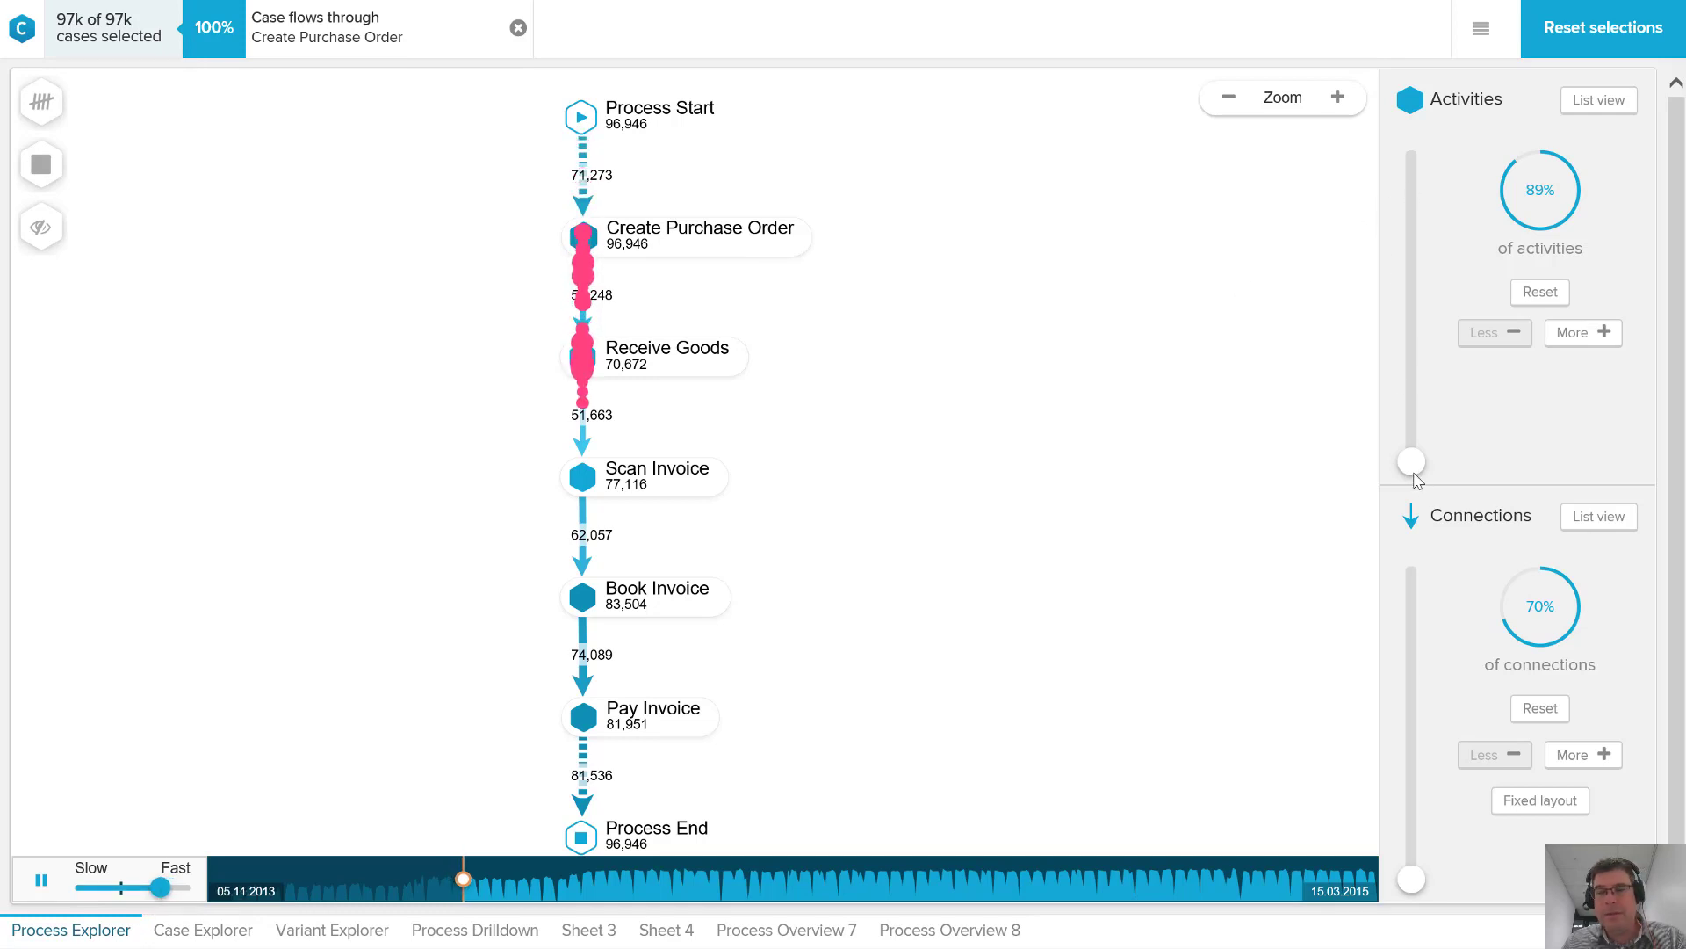
{"action": "left_click_drag", "start_coordinate": [1411, 465], "coordinate": [1427, 300]}
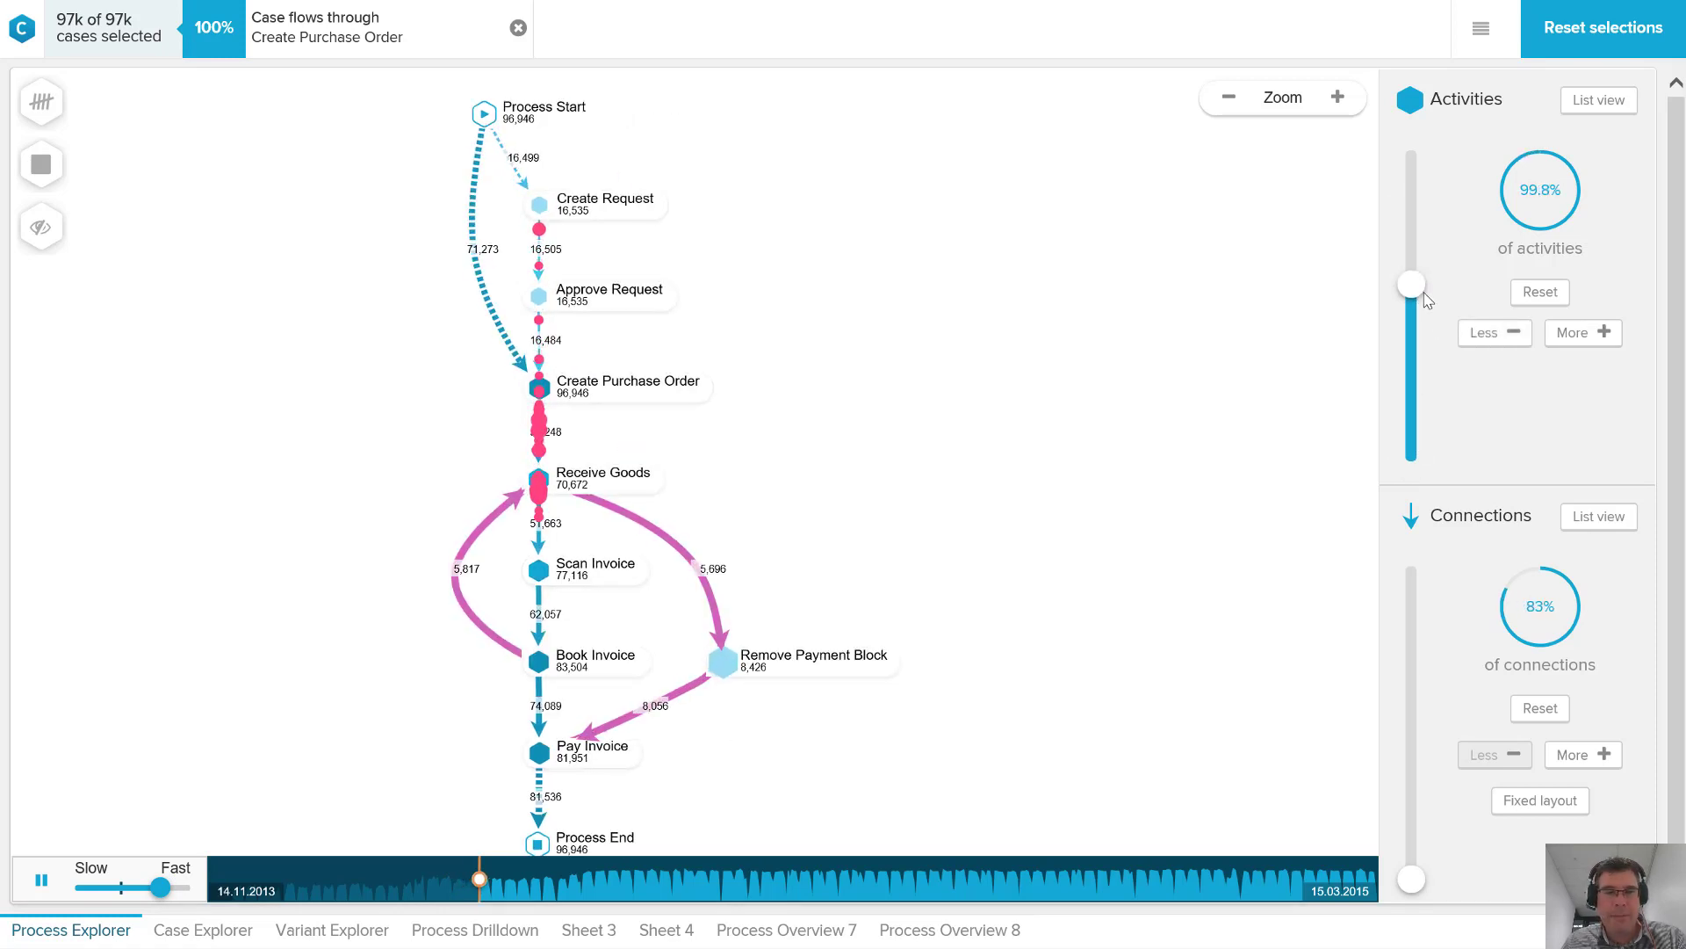
{"action": "left_click_drag", "start_coordinate": [783, 459], "coordinate": [832, 388]}
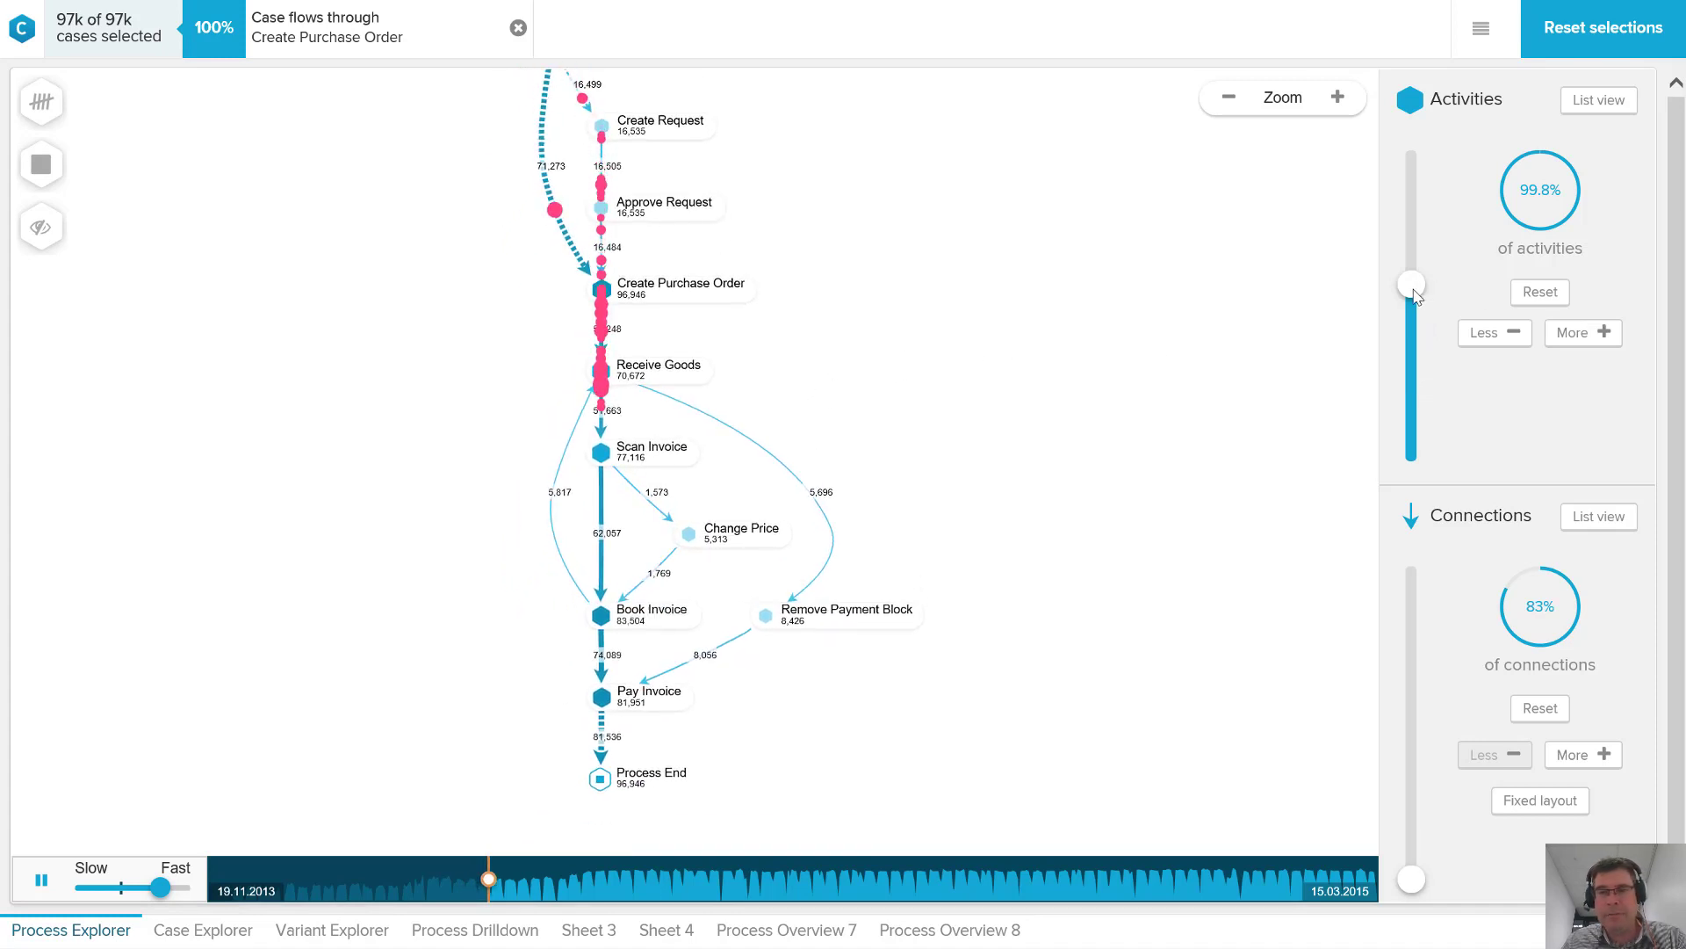
{"action": "left_click_drag", "start_coordinate": [1413, 283], "coordinate": [1414, 241]}
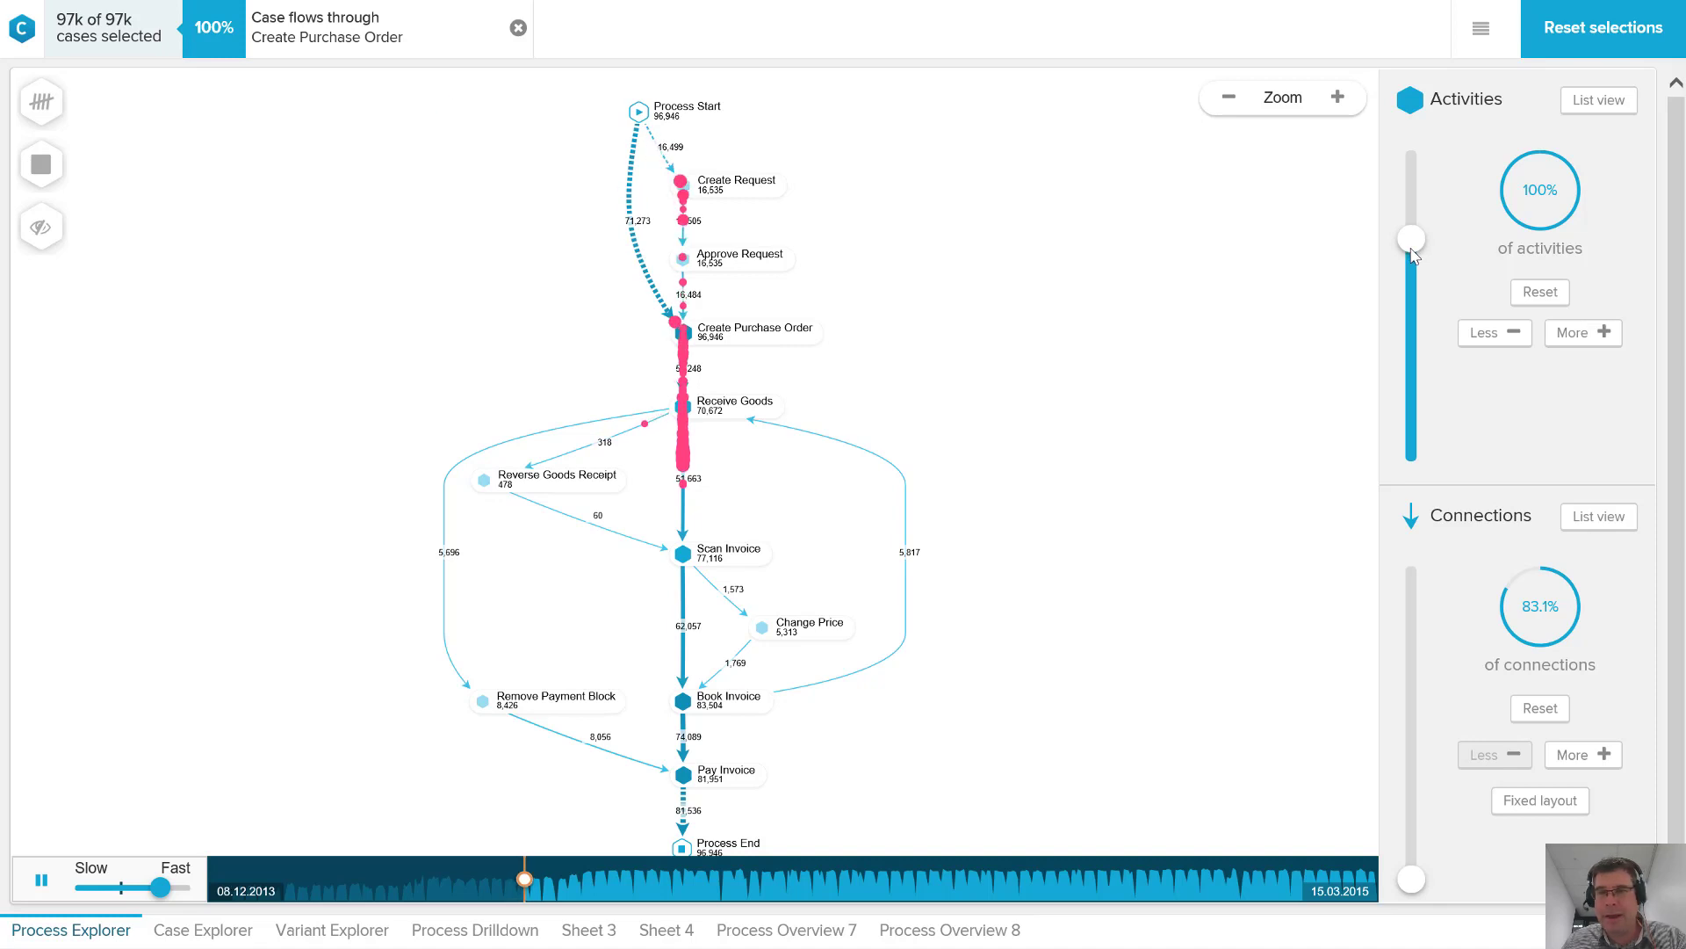
{"action": "left_click_drag", "start_coordinate": [1411, 239], "coordinate": [1411, 195]}
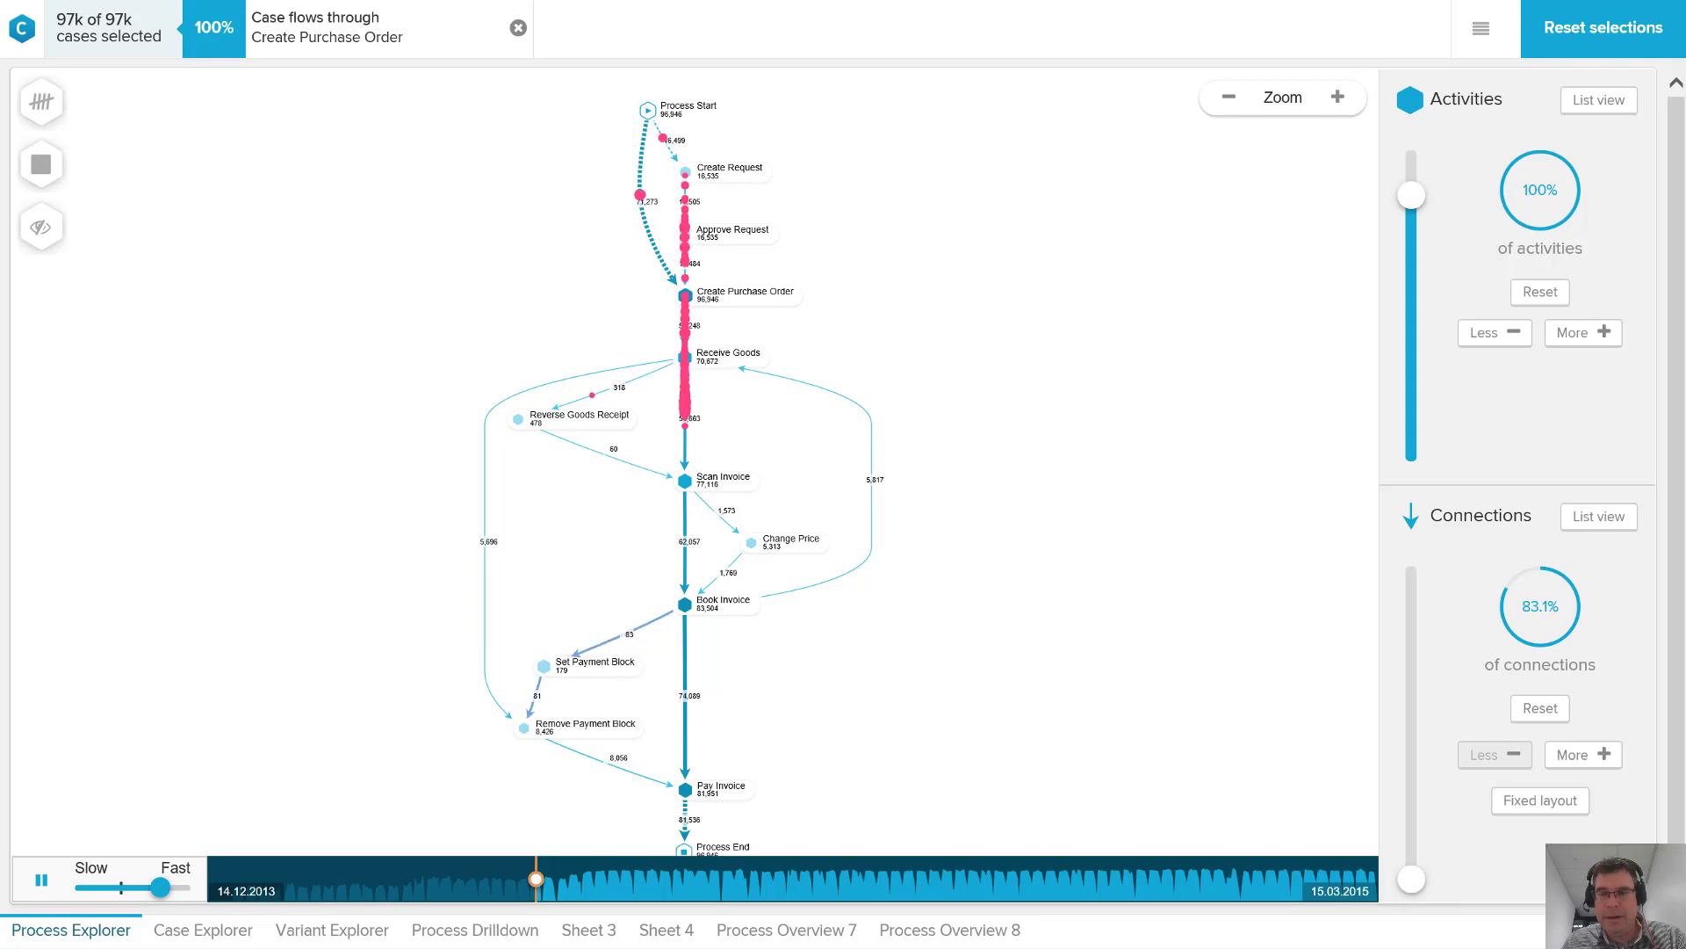
{"action": "left_click_drag", "start_coordinate": [1412, 875], "coordinate": [1418, 860]}
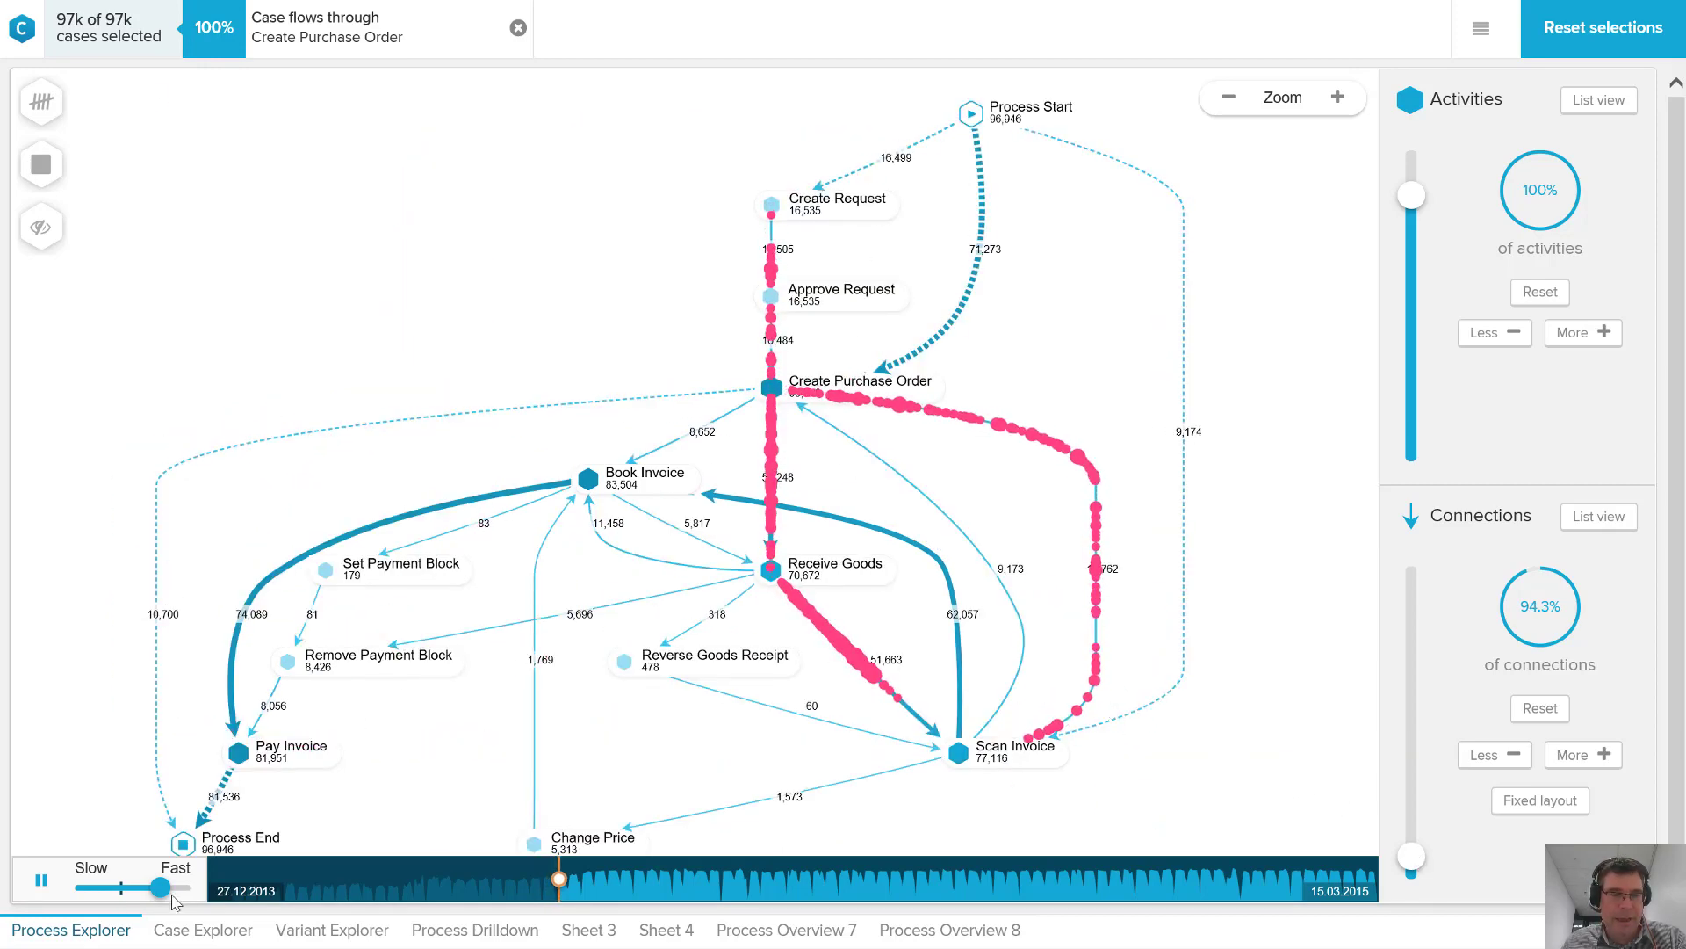
Step: Set the animation speed slider to Fast so the replay runs at maximum speed
{"action": "left_click_drag", "start_coordinate": [160, 887], "coordinate": [179, 889]}
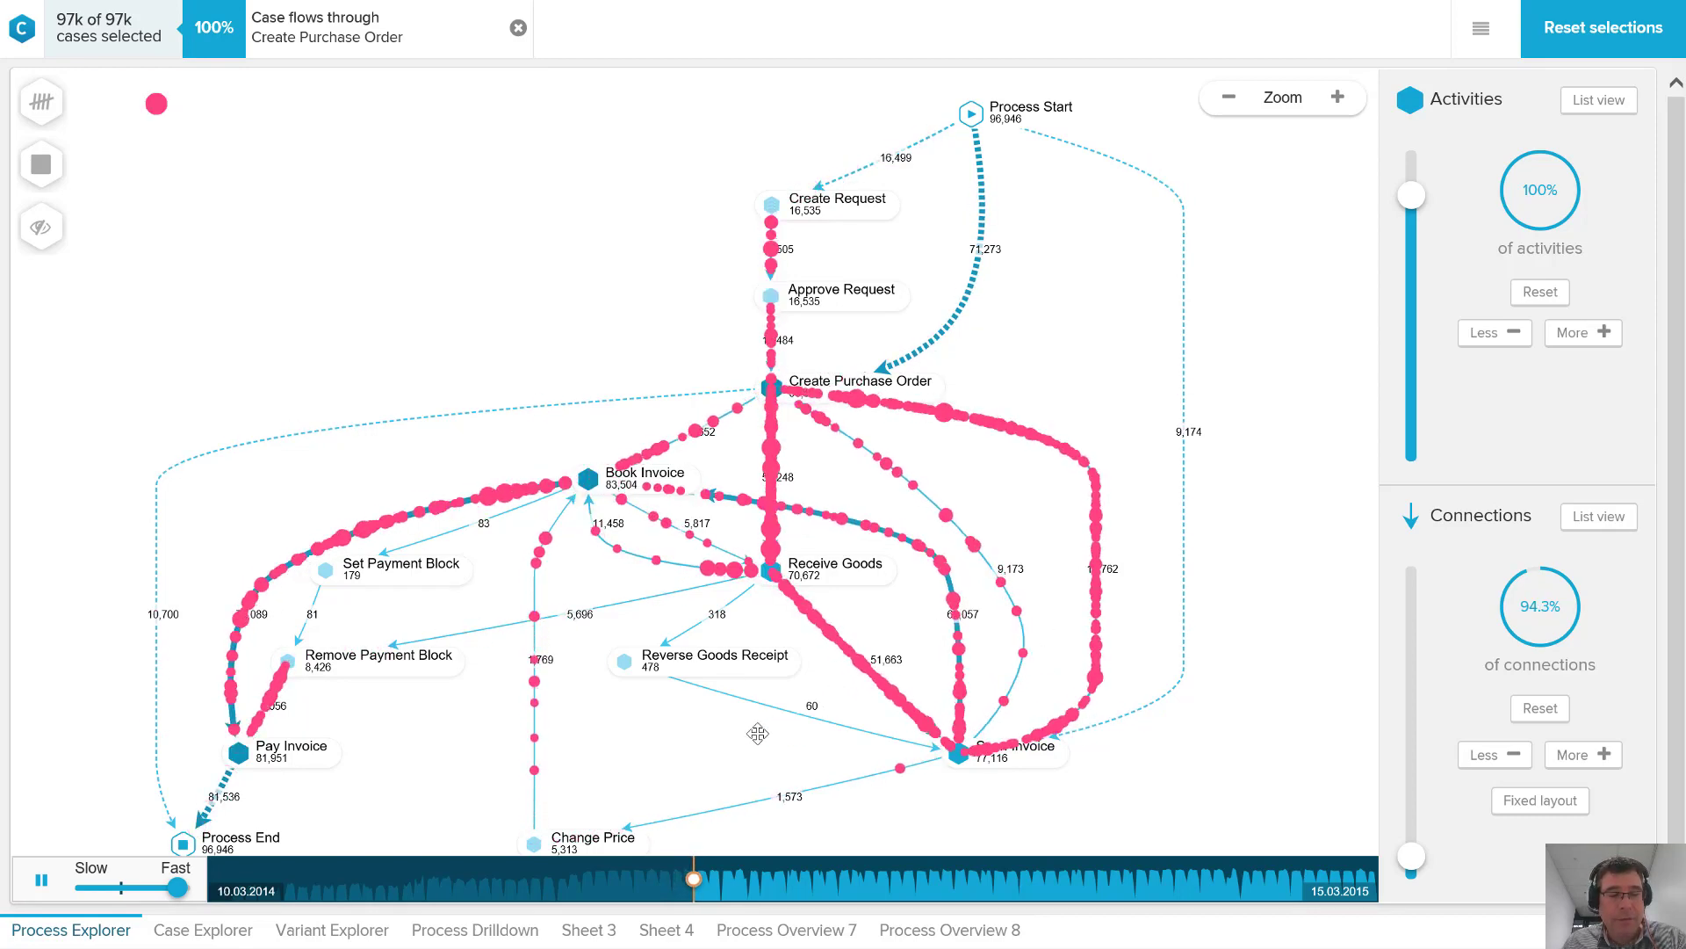
Step: Switch to the Case Explorer sheet and scroll right to the PO fields EBELN, EBELP and AEDAT
{"action": "left_click", "coordinate": [230, 937]}
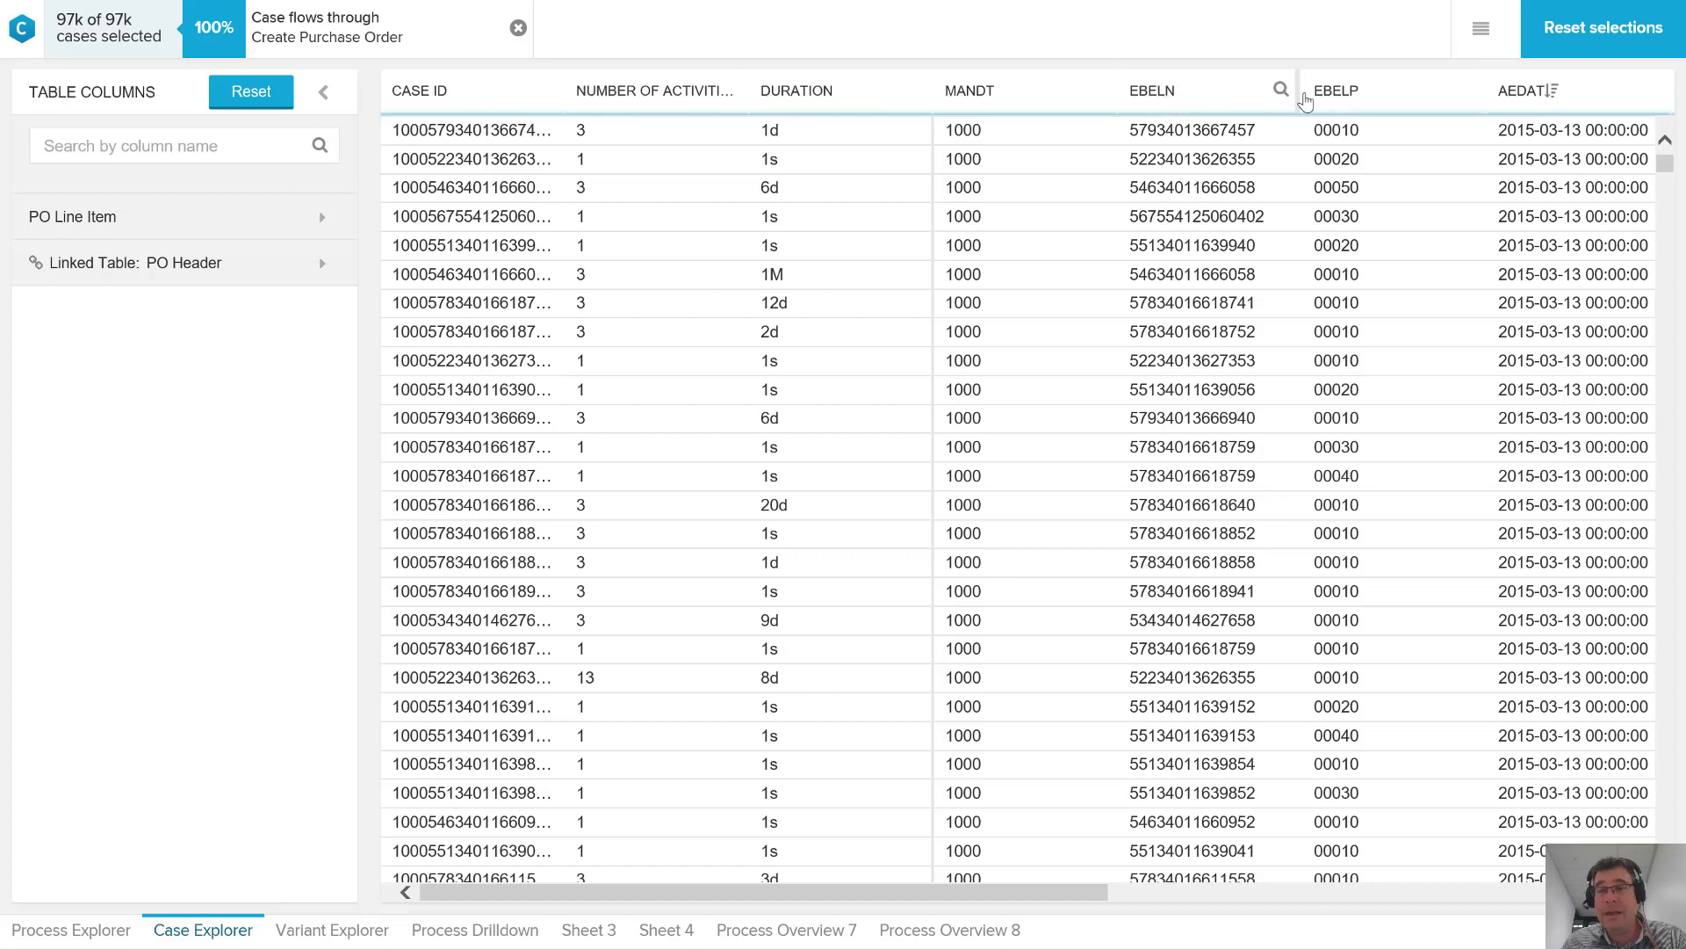
{"action": "scroll", "coordinate": [1177, 903], "scroll_direction": "right", "scroll_amount": 2}
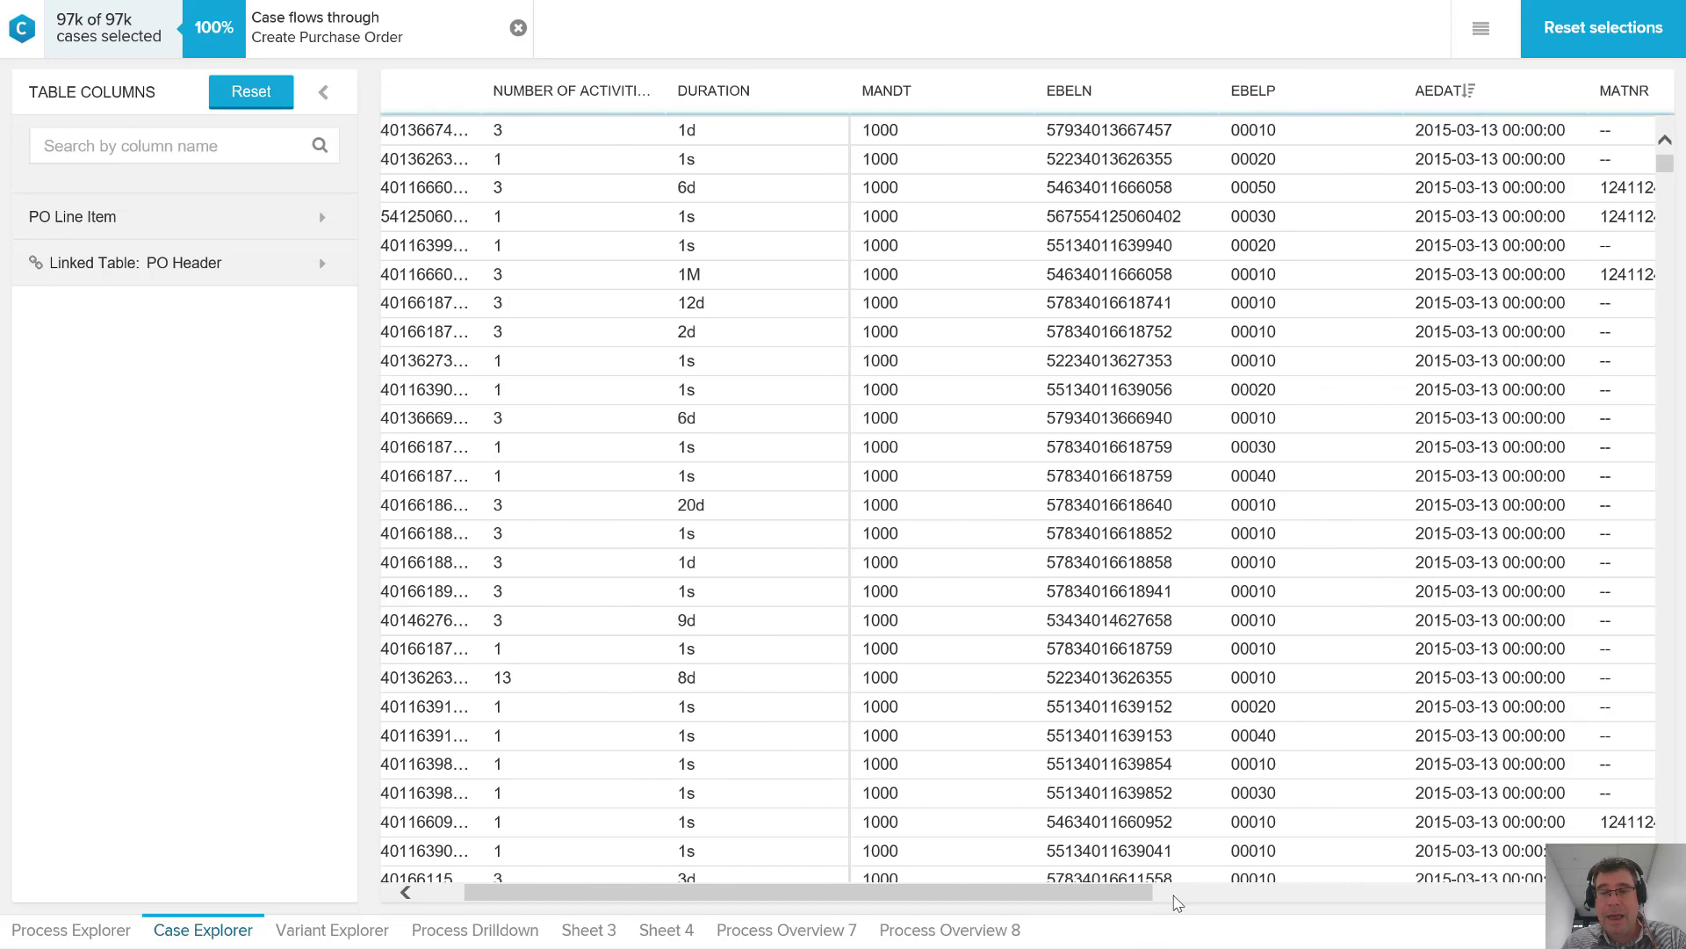
{"action": "scroll", "coordinate": [1177, 903], "scroll_direction": "right", "scroll_amount": 2}
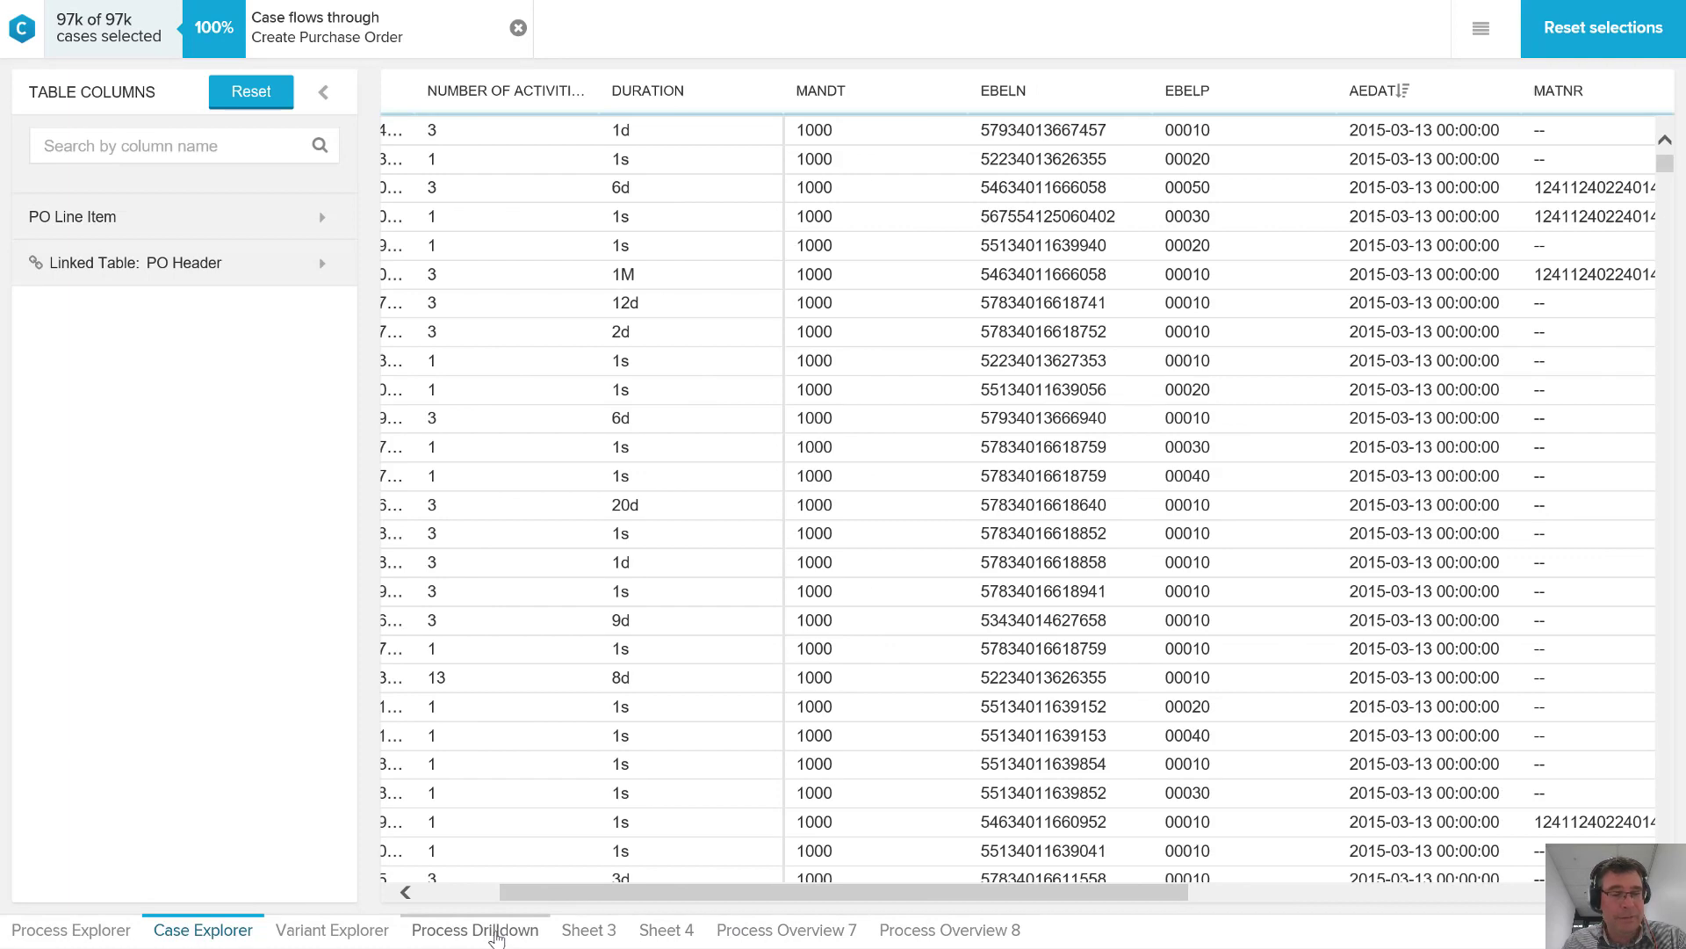
Step: Switch to the Process Drilldown sheet showing PO items per creation month and vendor drilldown
{"action": "left_click", "coordinate": [497, 936]}
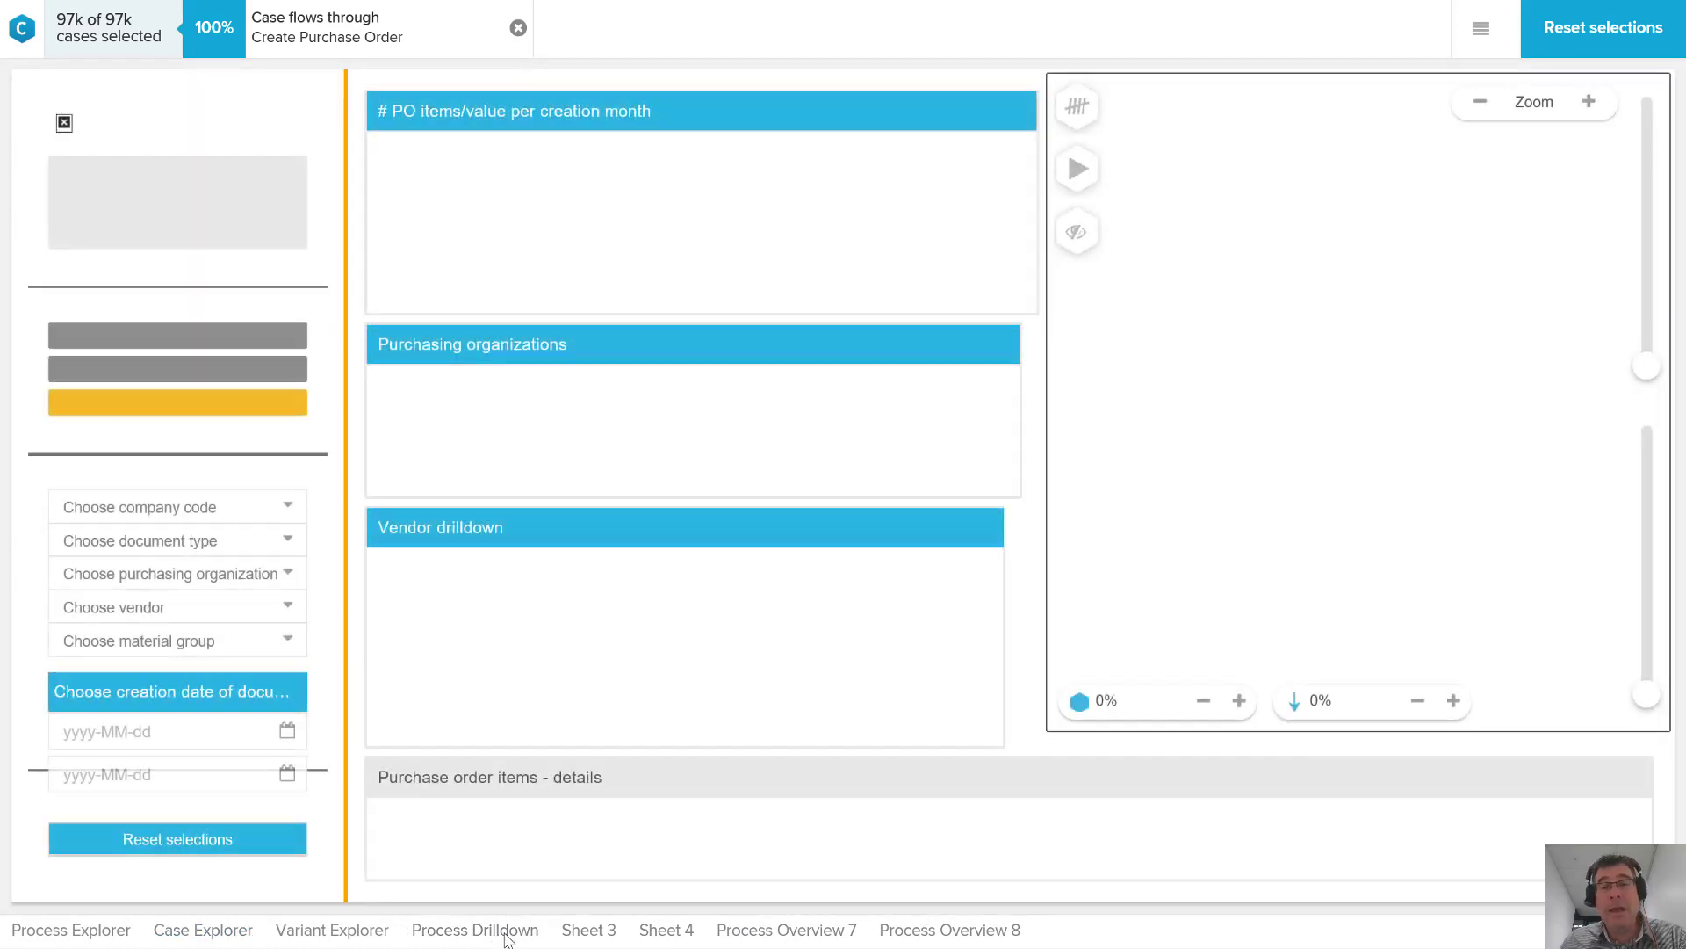